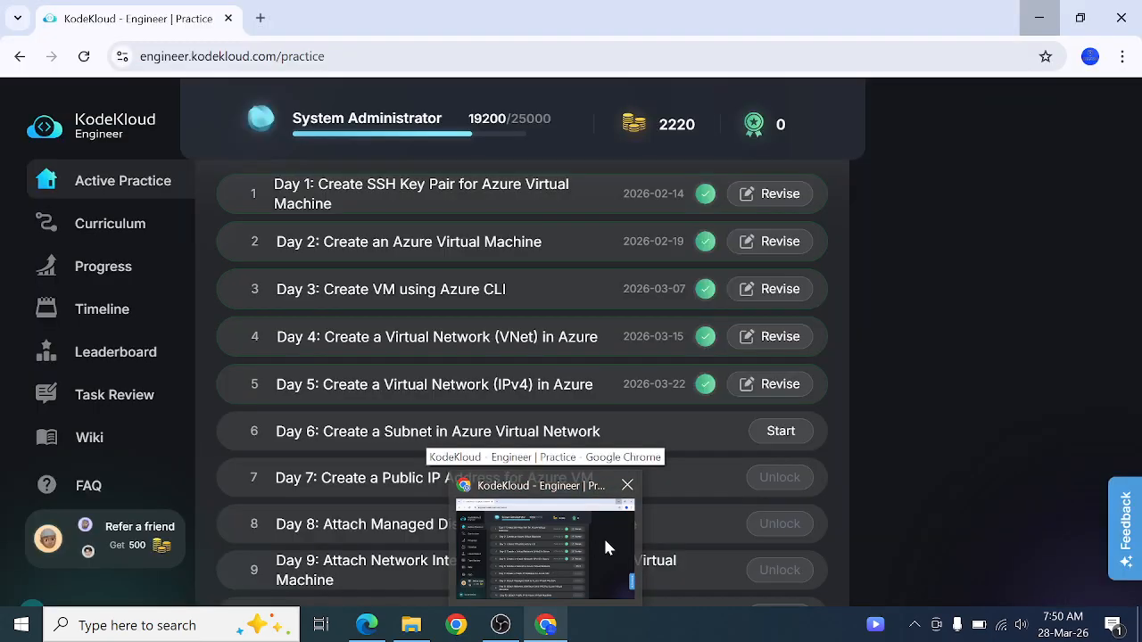
# Review the 100 Days of Cloud (Azure) task list and start the Day 6 task, Create a Subnet in Azure Virtual Network
pyautogui.click(603, 536)
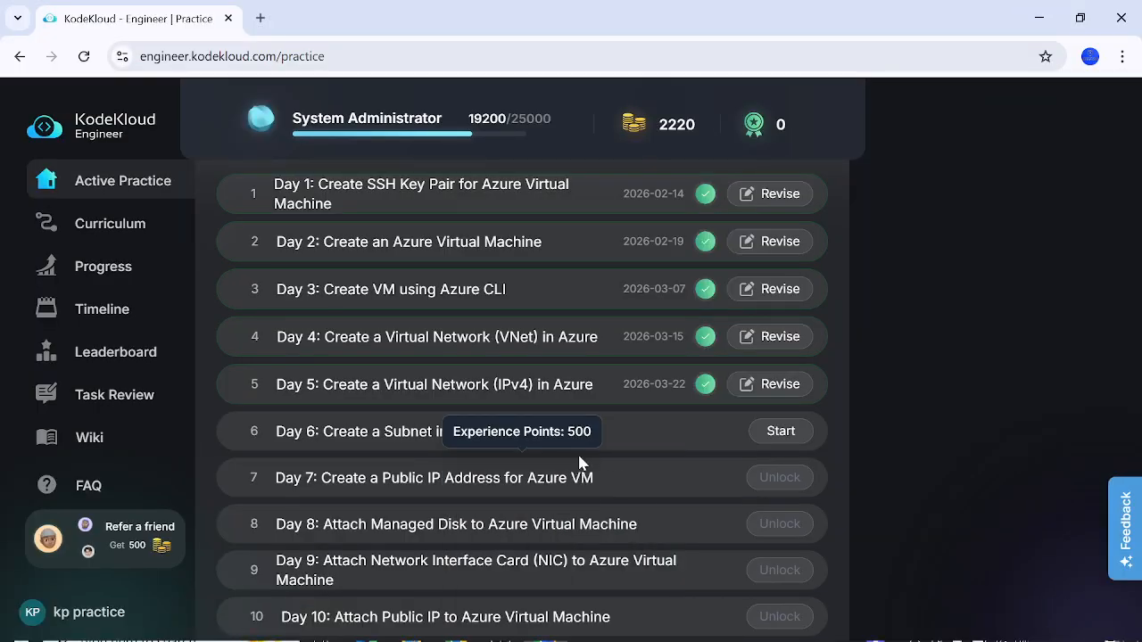
pyautogui.scroll(3, 596, 364)
pyautogui.scroll(1, 596, 370)
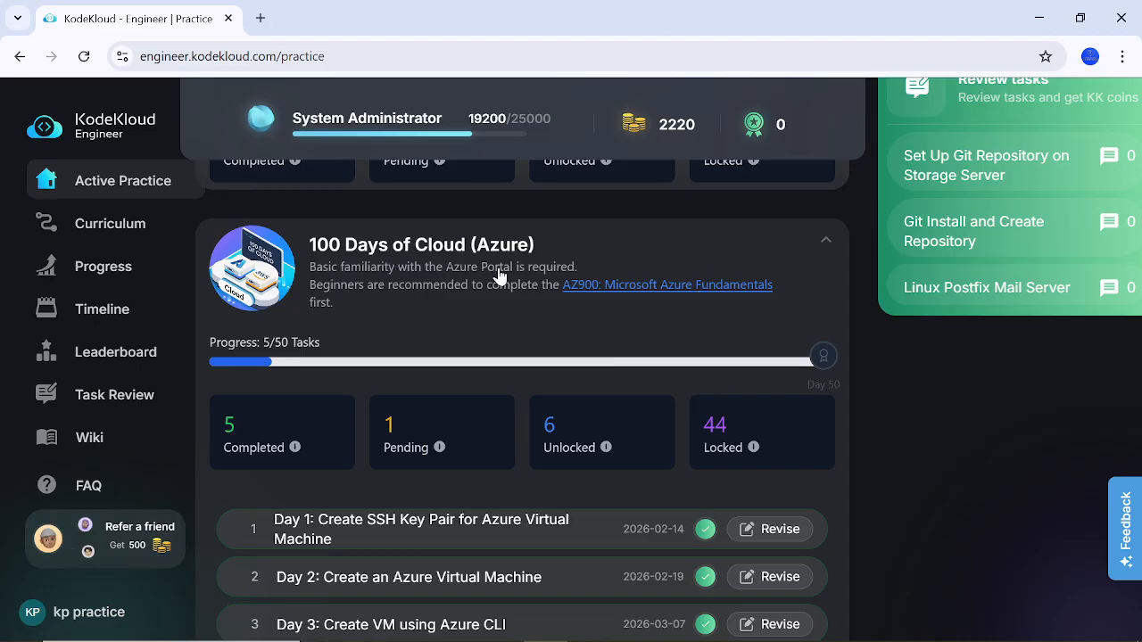
pyautogui.scroll(-1, 462, 430)
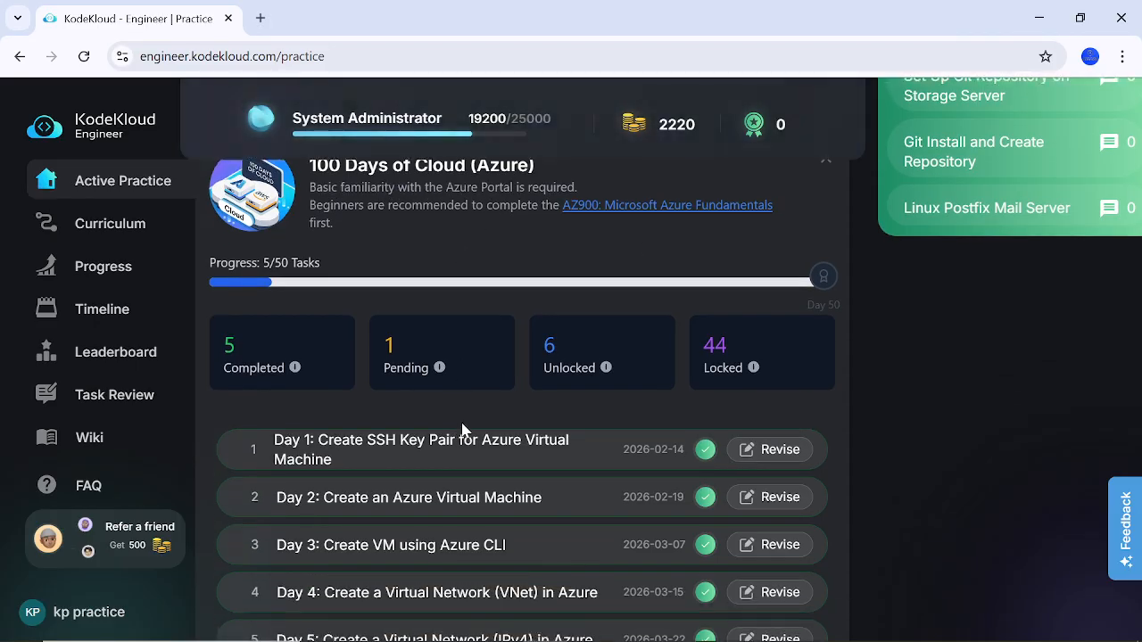
pyautogui.scroll(-1, 462, 430)
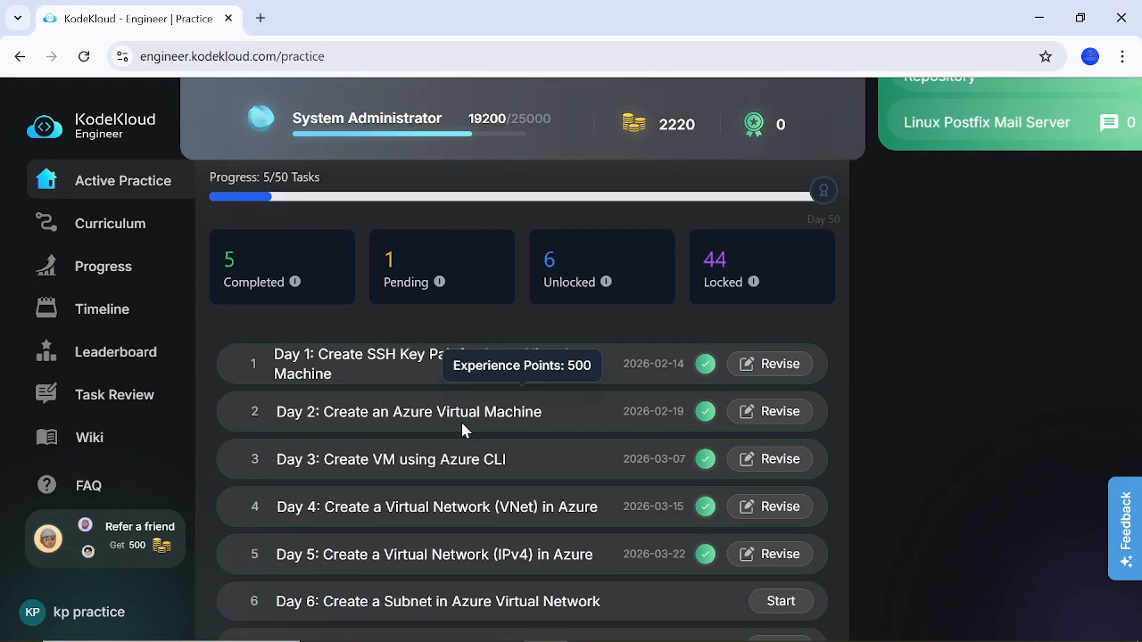
pyautogui.scroll(-1, 411, 550)
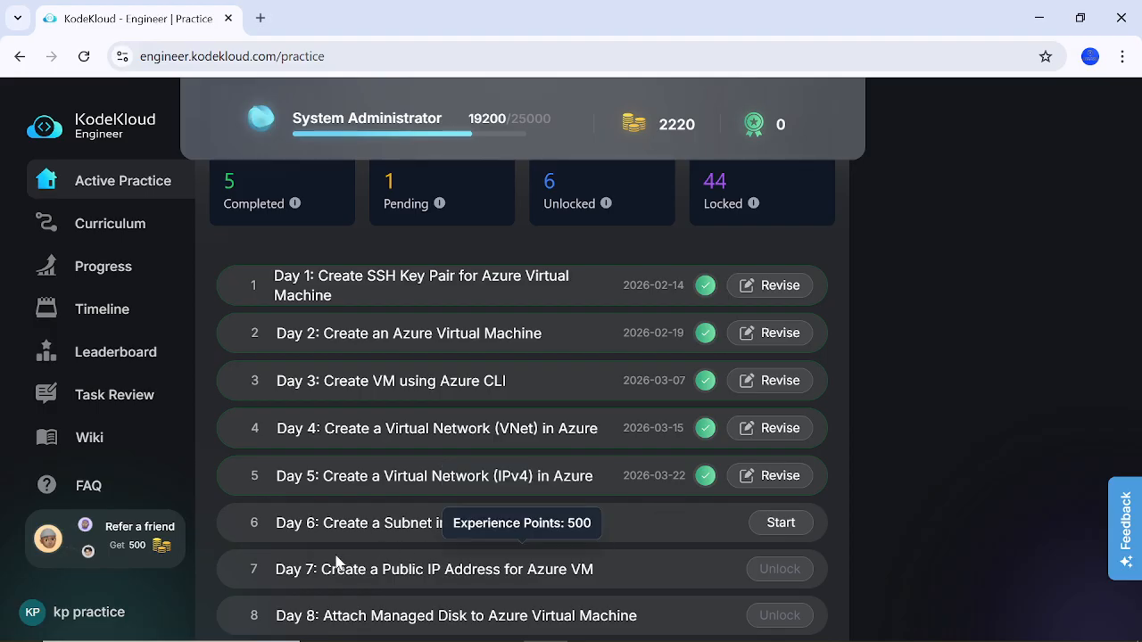
pyautogui.scroll(-1, 336, 560)
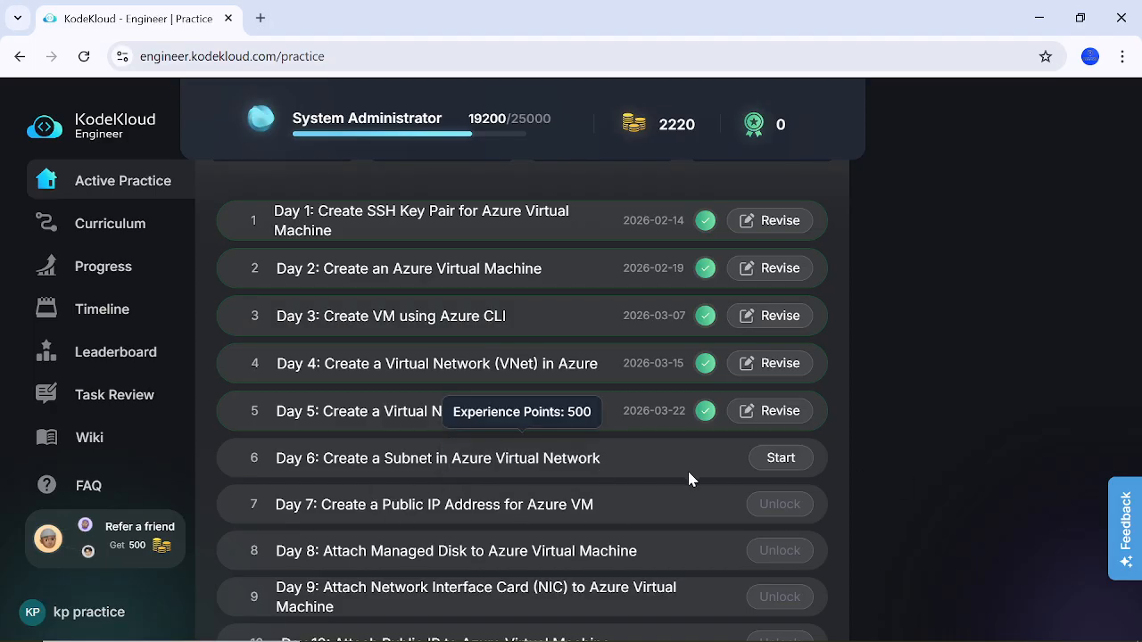
pyautogui.click(775, 459)
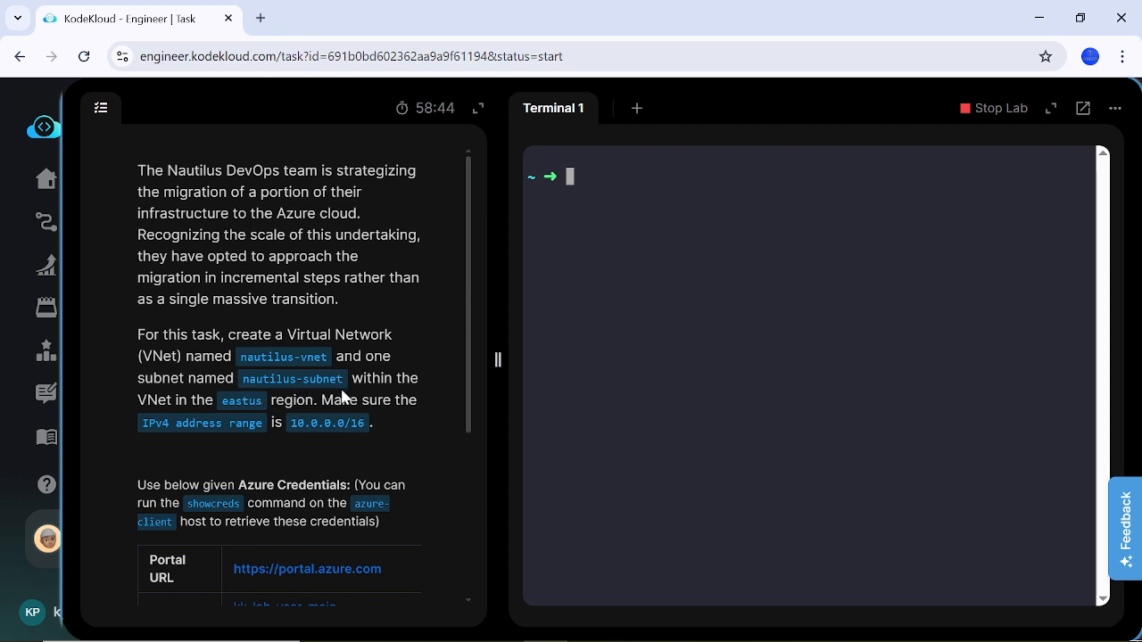
# Open the Azure portal from the task's credentials and submit the lab username to sign in with another account
pyautogui.scroll(-1, 334, 454)
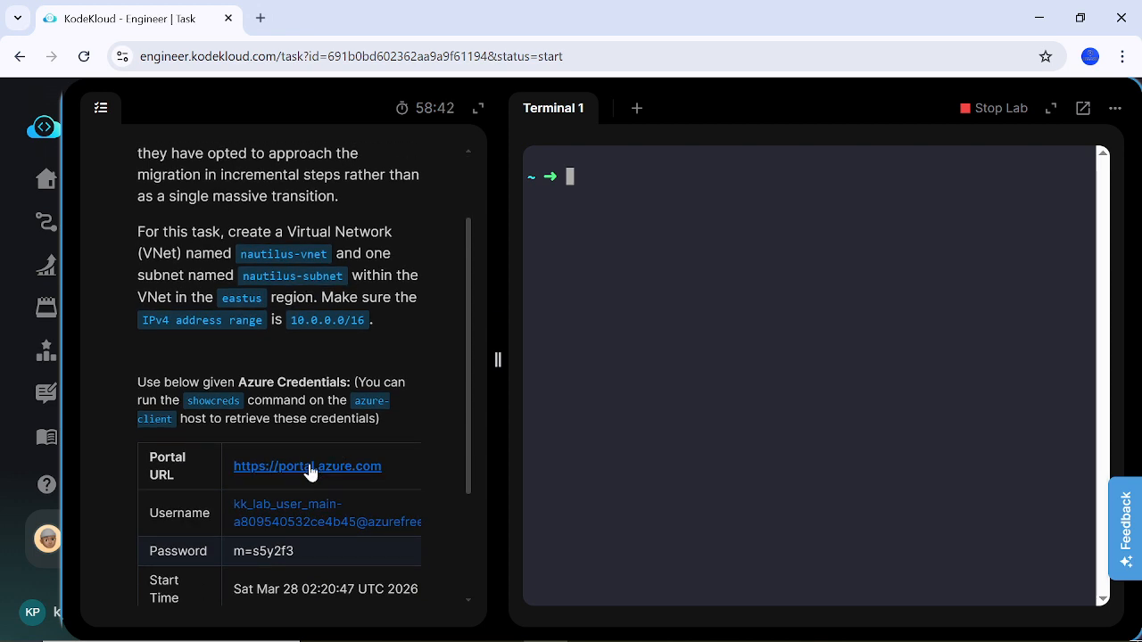
pyautogui.click(309, 471)
pyautogui.click(159, 22)
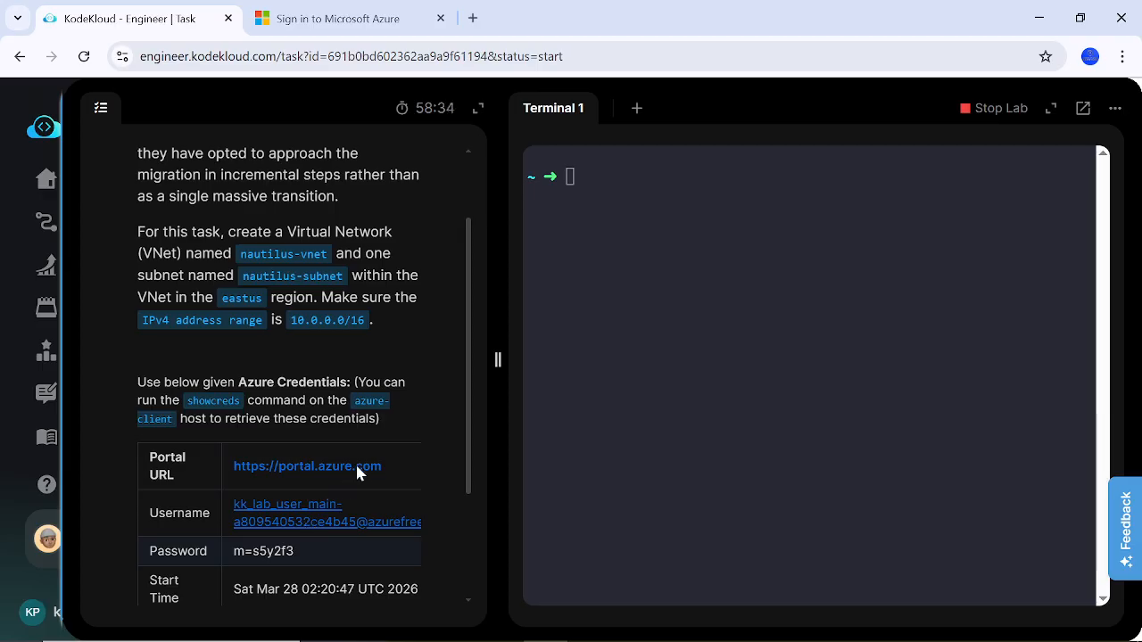
pyautogui.click(355, 19)
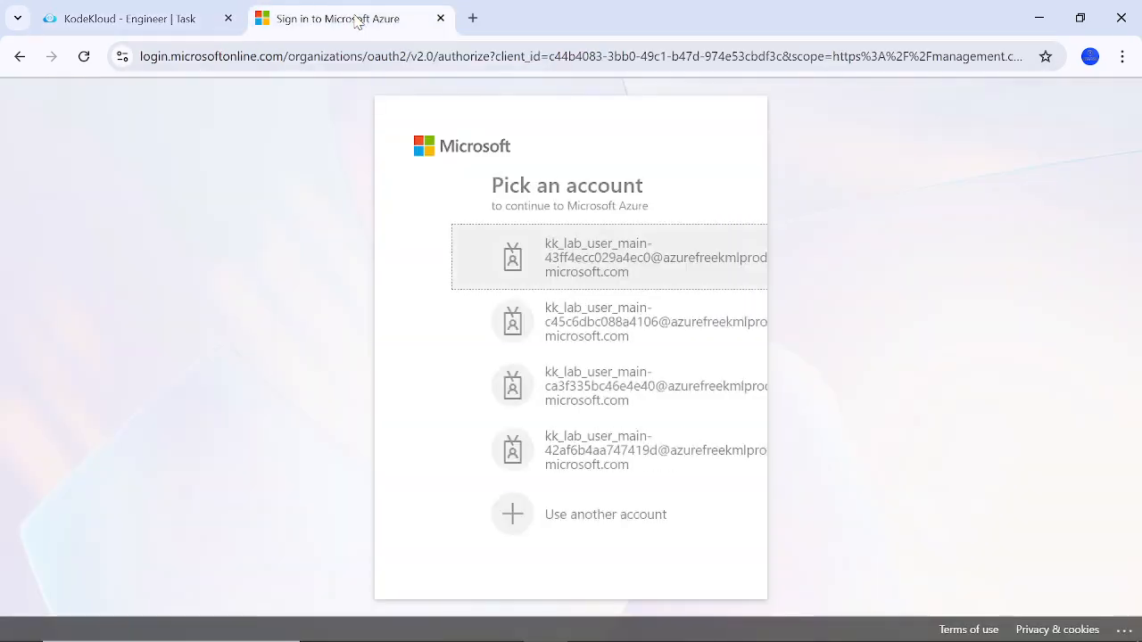
pyautogui.click(505, 518)
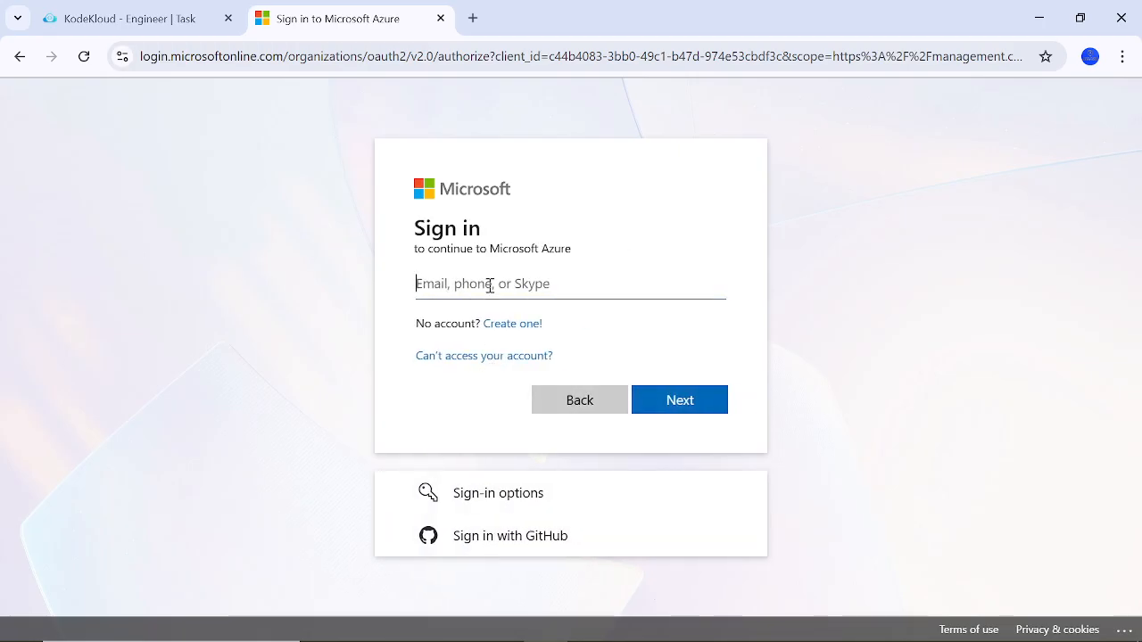
pyautogui.hotkey('ctrl', 'v')
pyautogui.click(674, 401)
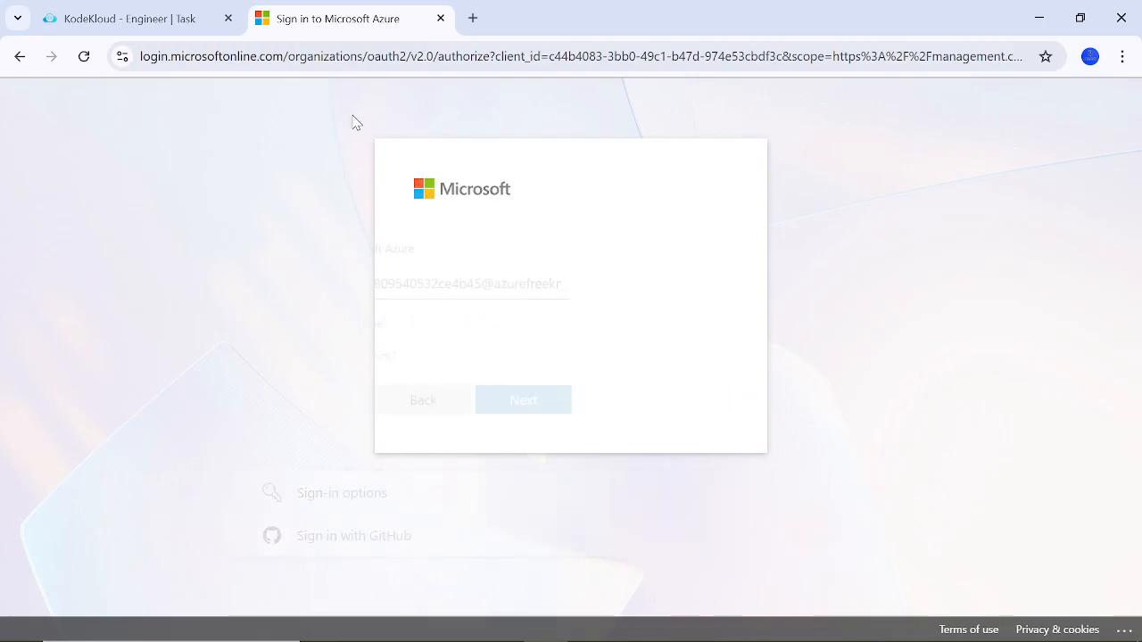
# Copy the lab password from the task's credentials, enter it as the Temporary Access Pass, and sign in to Azure
pyautogui.click(145, 21)
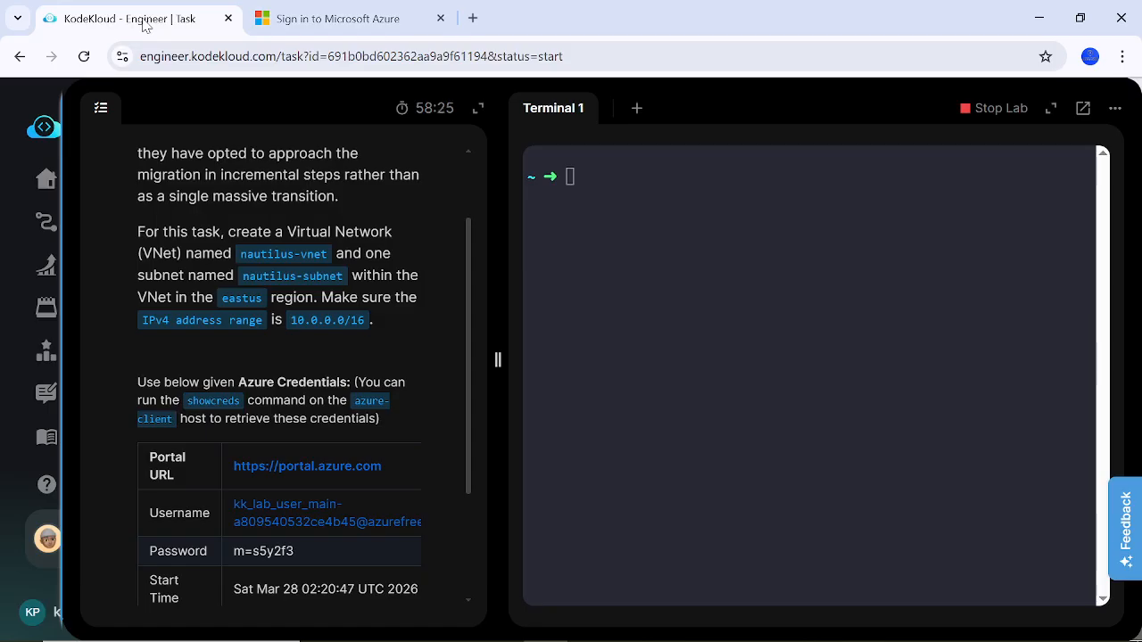
pyautogui.tripleClick(281, 553)
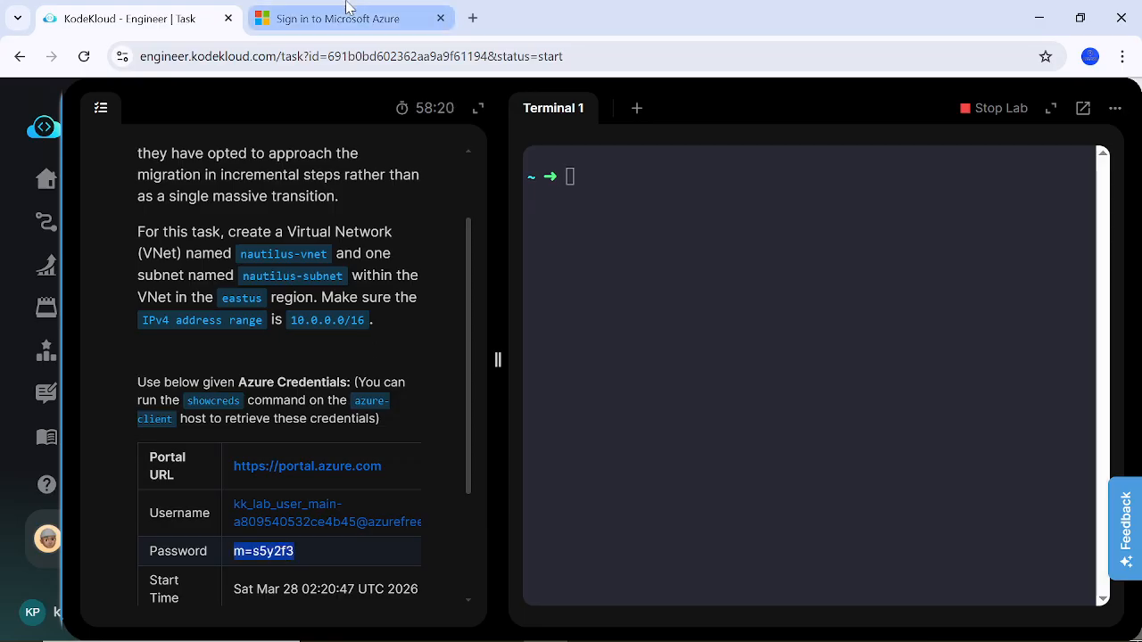
pyautogui.click(318, 19)
pyautogui.click(537, 348)
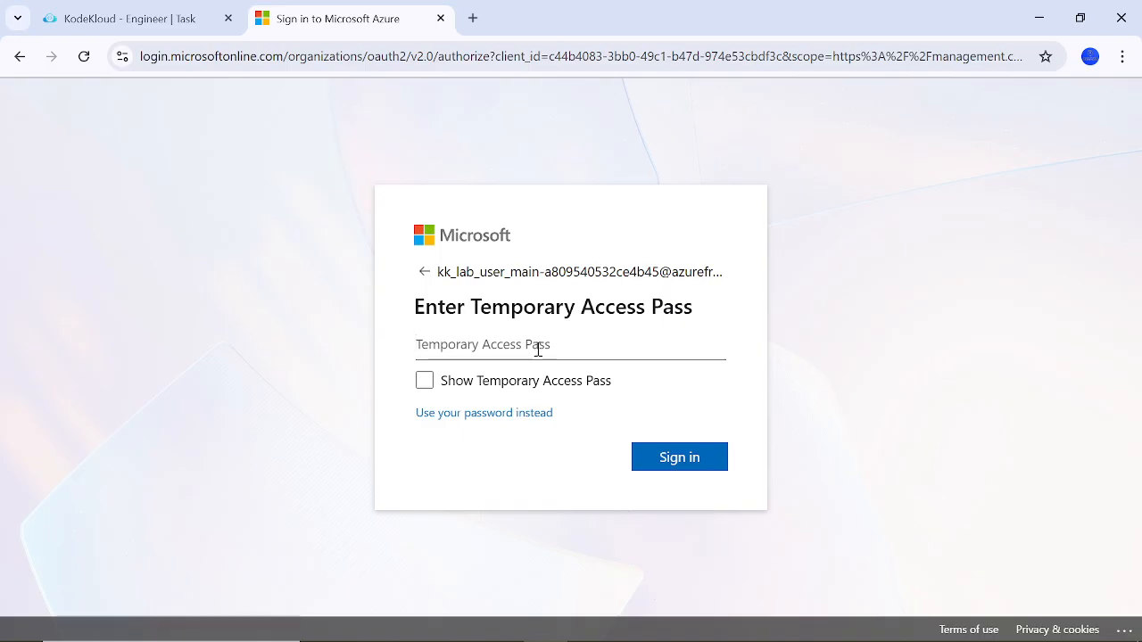
pyautogui.hotkey('ctrl', 'v')
pyautogui.click(681, 458)
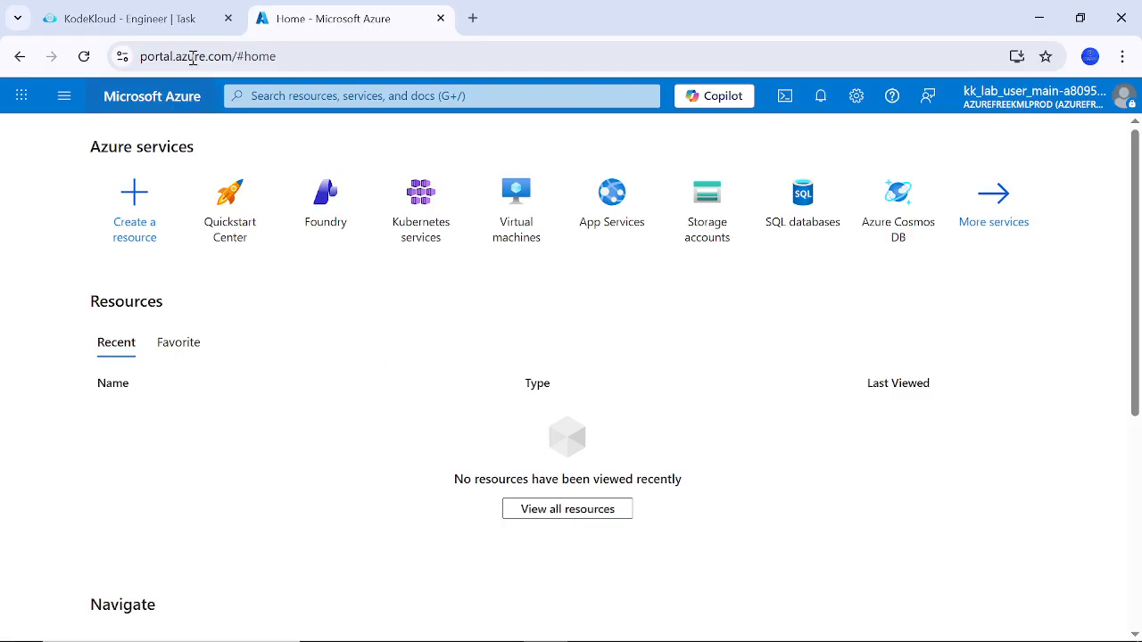
# Copy the virtual network name nautilus-vnet from the task instructions and return to the Azure portal
pyautogui.click(125, 17)
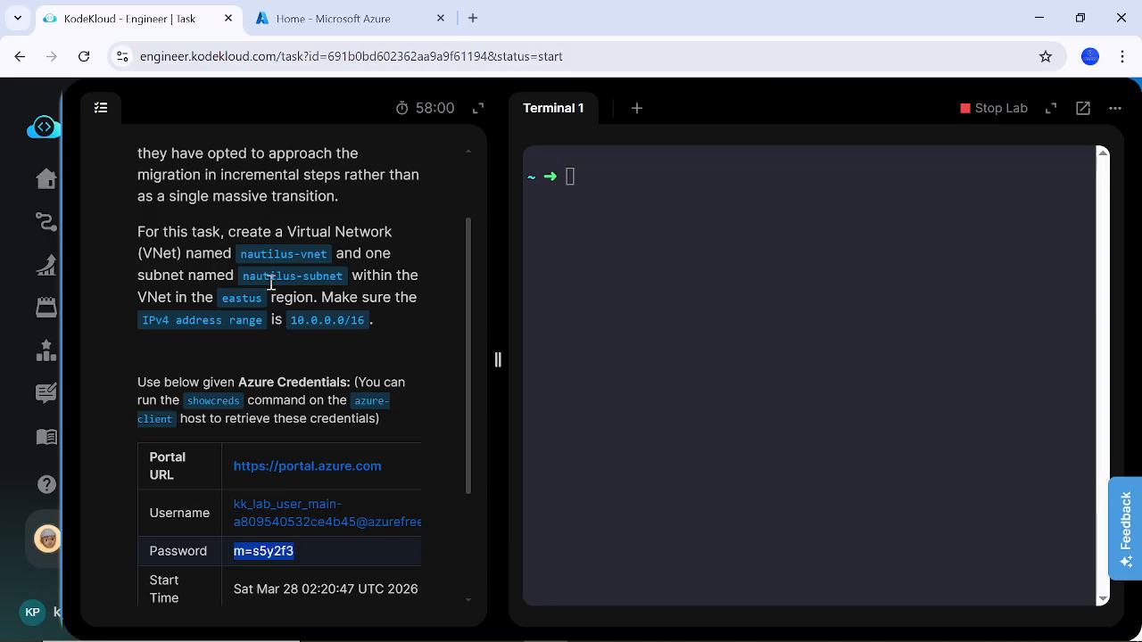
pyautogui.moveTo(243, 259); pyautogui.dragTo(328, 260)
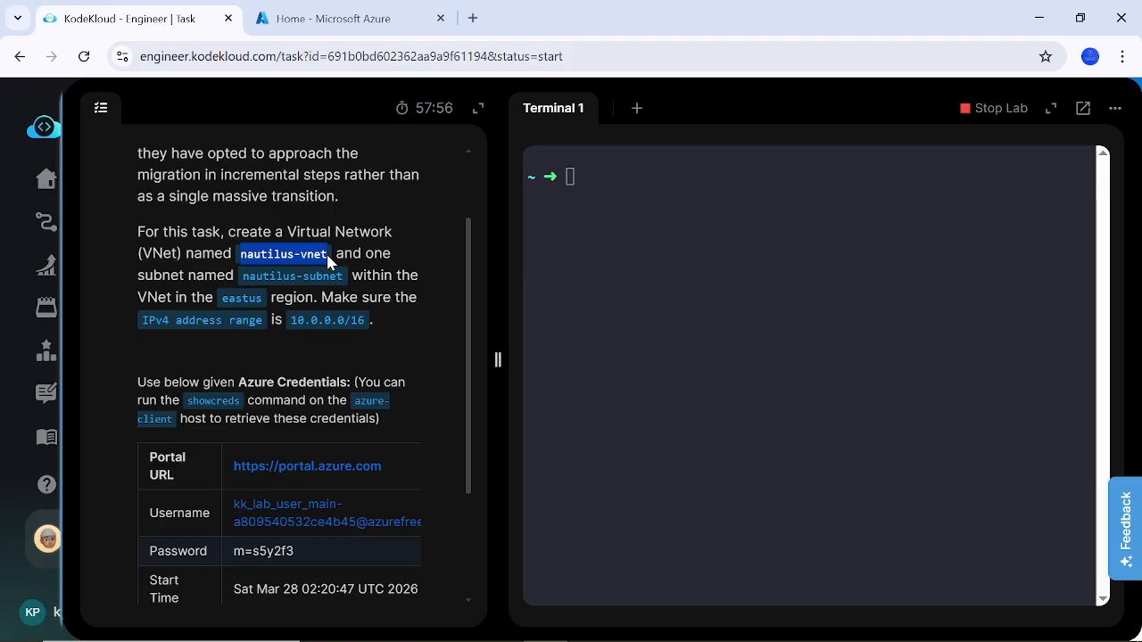
pyautogui.click(332, 18)
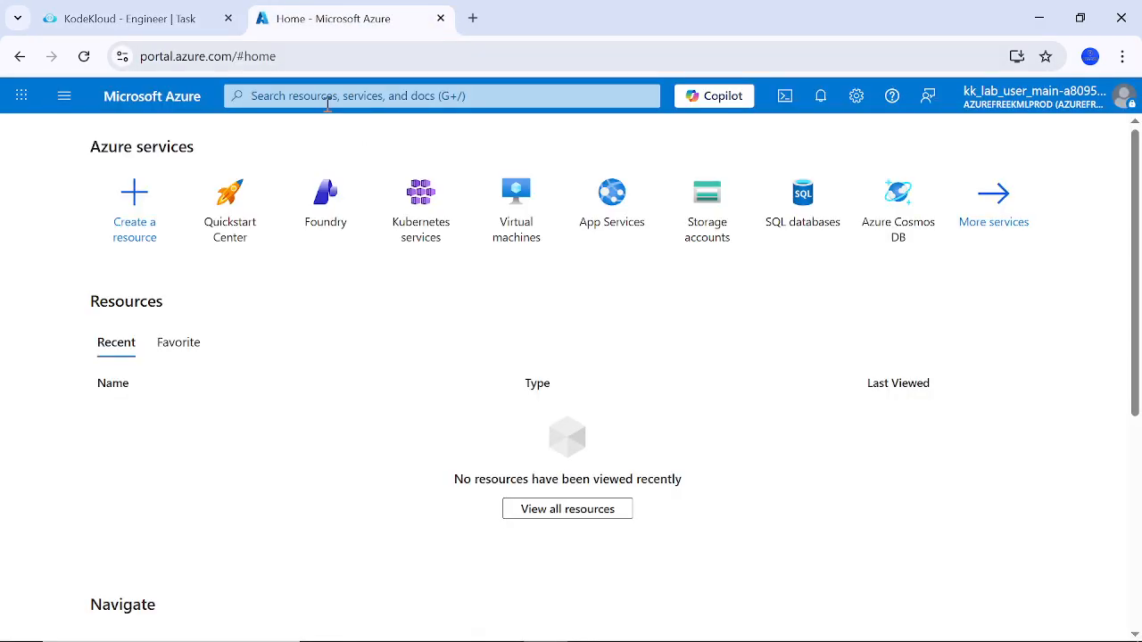
# Search the Azure portal for "virtual" and open the Virtual machines service
pyautogui.click(306, 89)
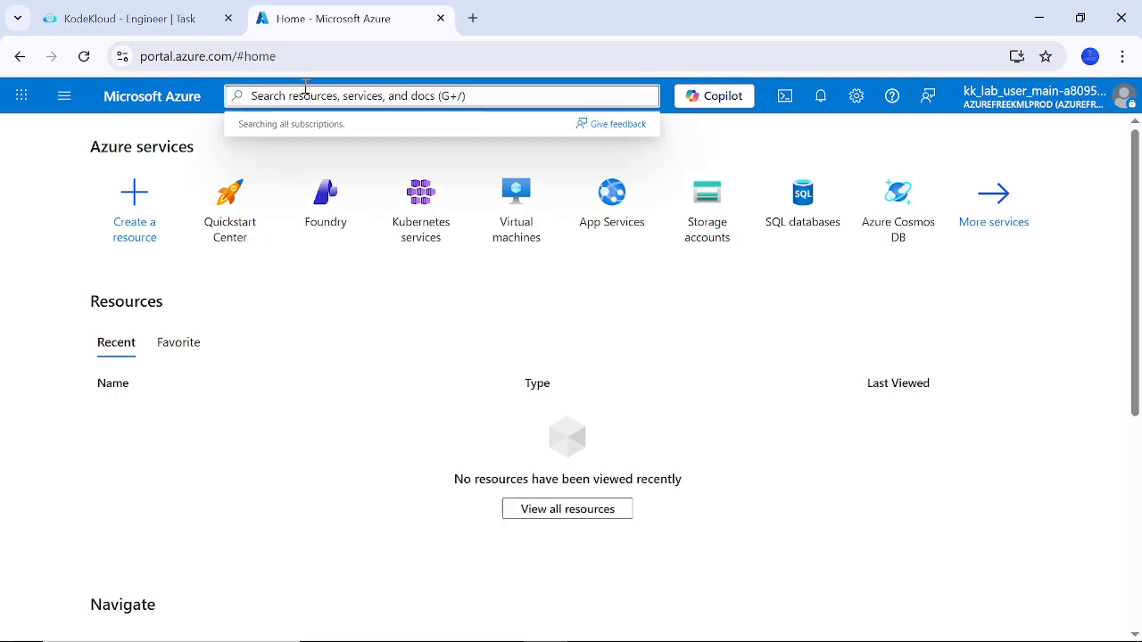
pyautogui.write('vir')
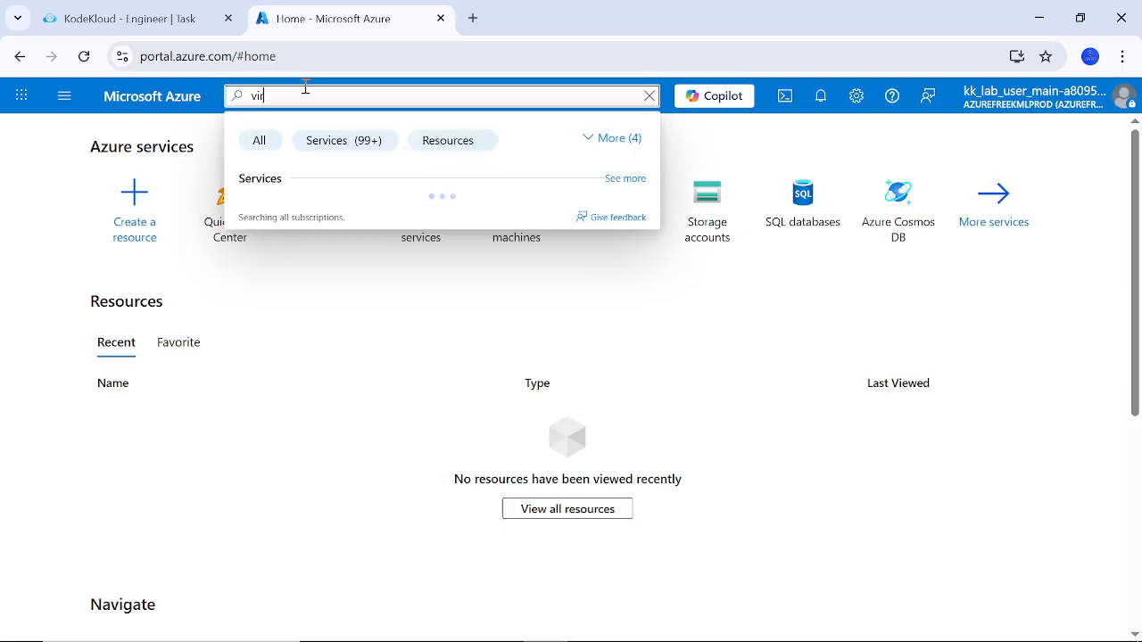
pyautogui.write('tual')
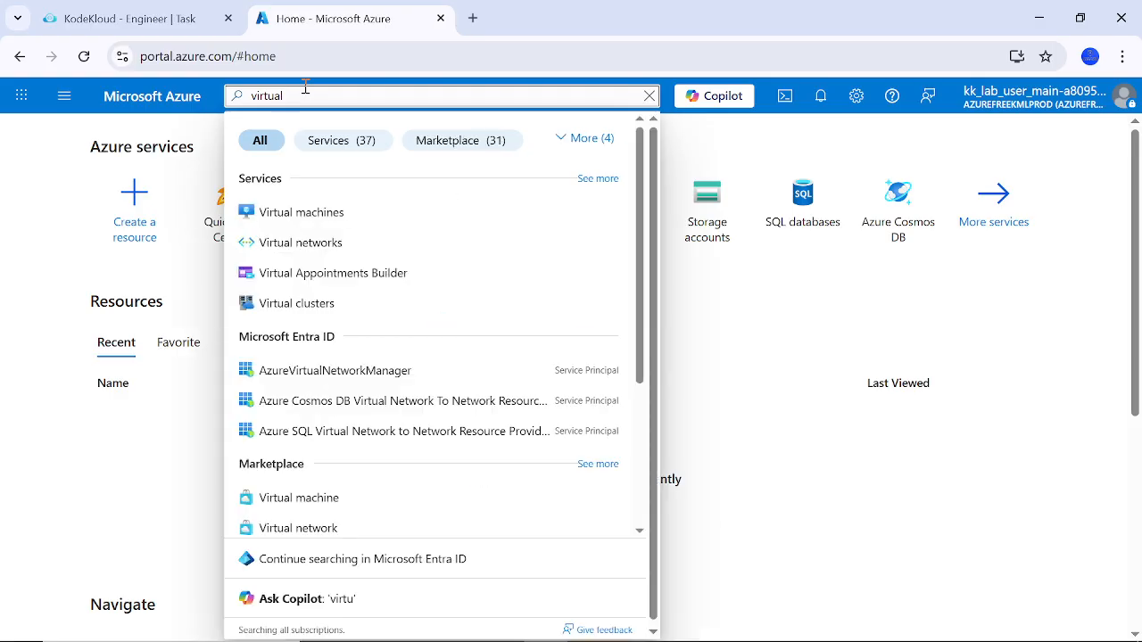
pyautogui.click(306, 213)
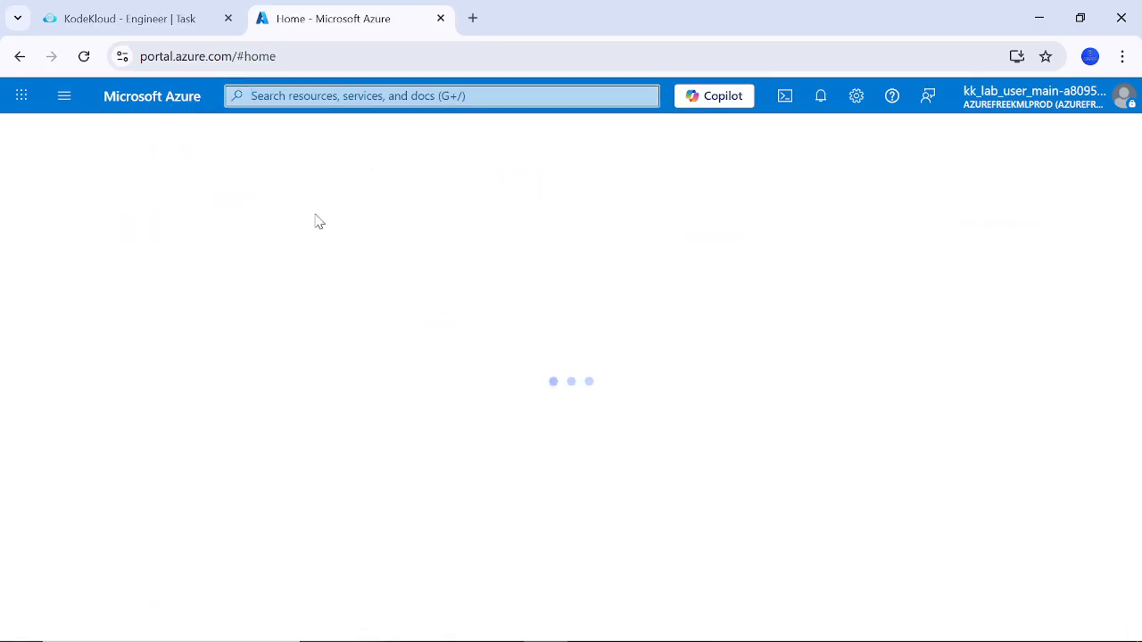
# Search the whole Azure portal for "virtual net" and open the Virtual networks service
pyautogui.click(351, 96)
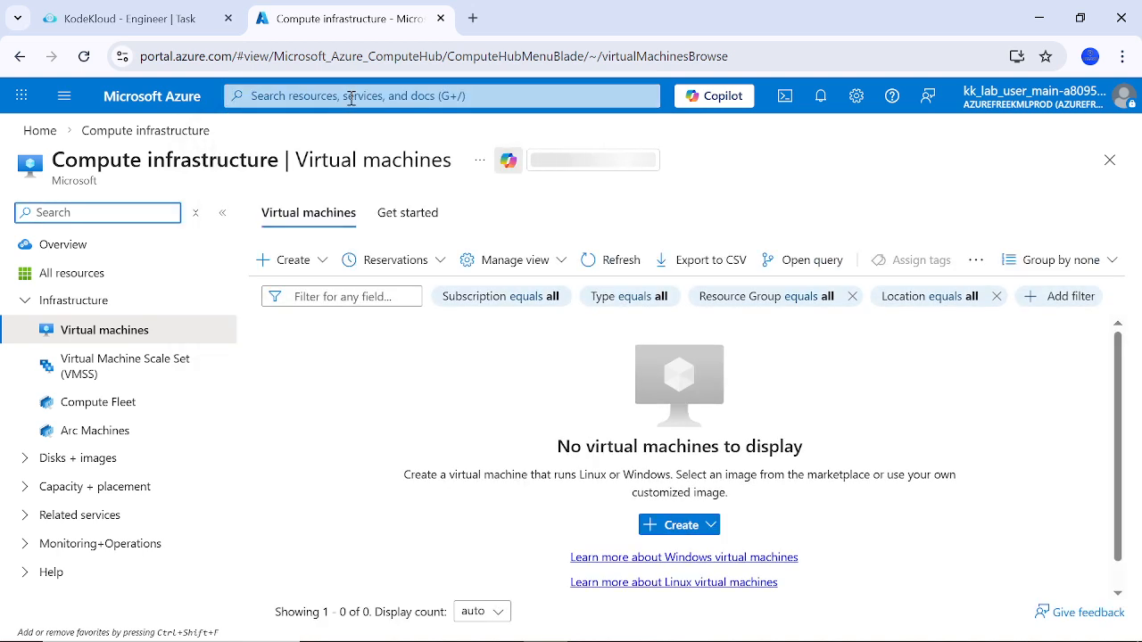
pyautogui.write('virtual n')
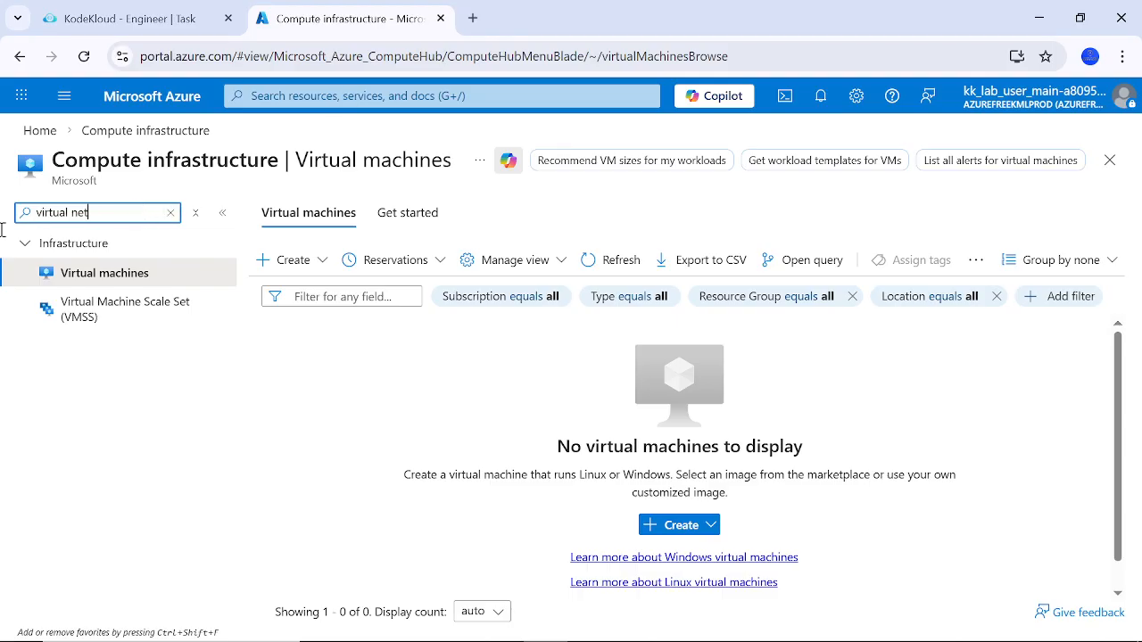
pyautogui.write('et')
pyautogui.hotkey('ctrl', 'a')
pyautogui.hotkey('ctrl', 'c')
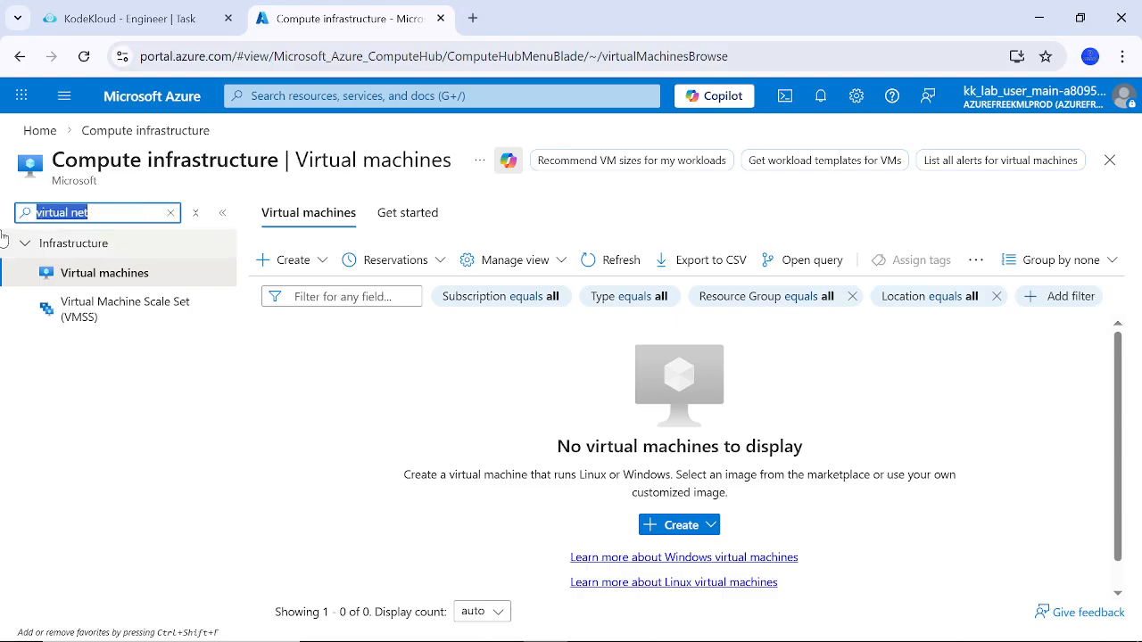
pyautogui.click(310, 96)
pyautogui.hotkey('ctrl', 'v')
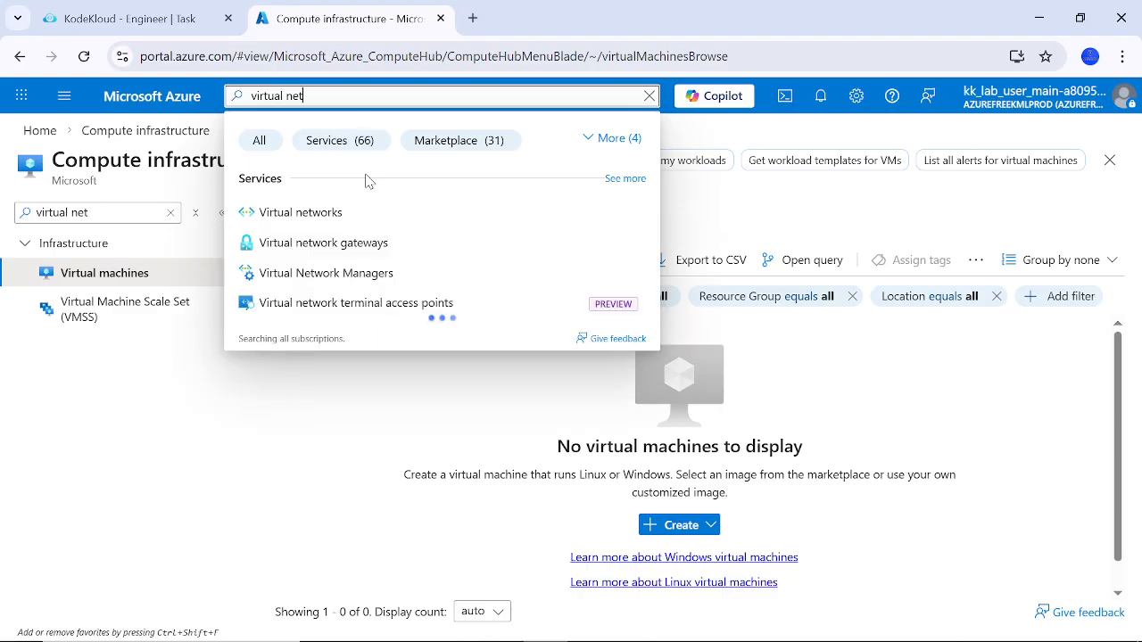
pyautogui.click(320, 212)
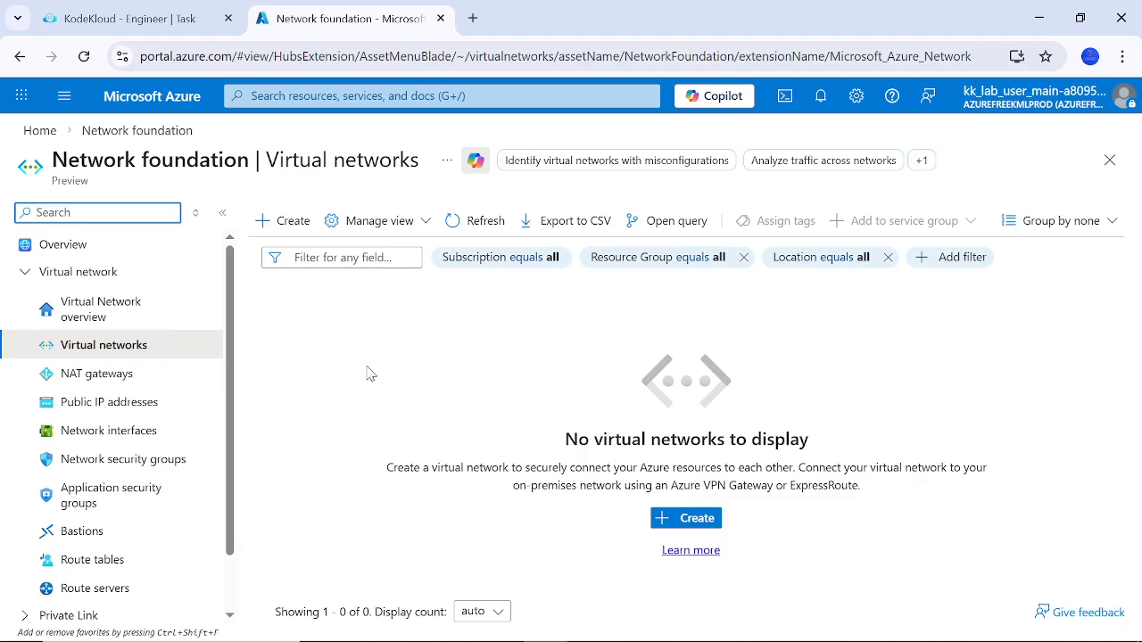
# Start creating a virtual network, review its basic project details, and try "virtual net" as the virtual network name
pyautogui.click(684, 522)
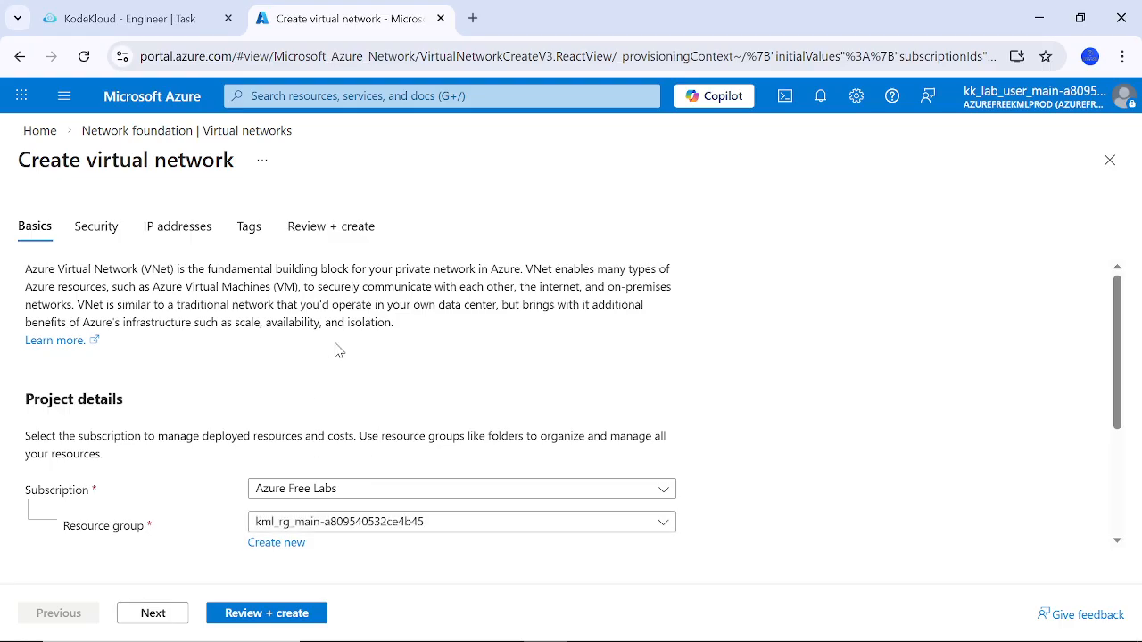
pyautogui.scroll(-2, 337, 349)
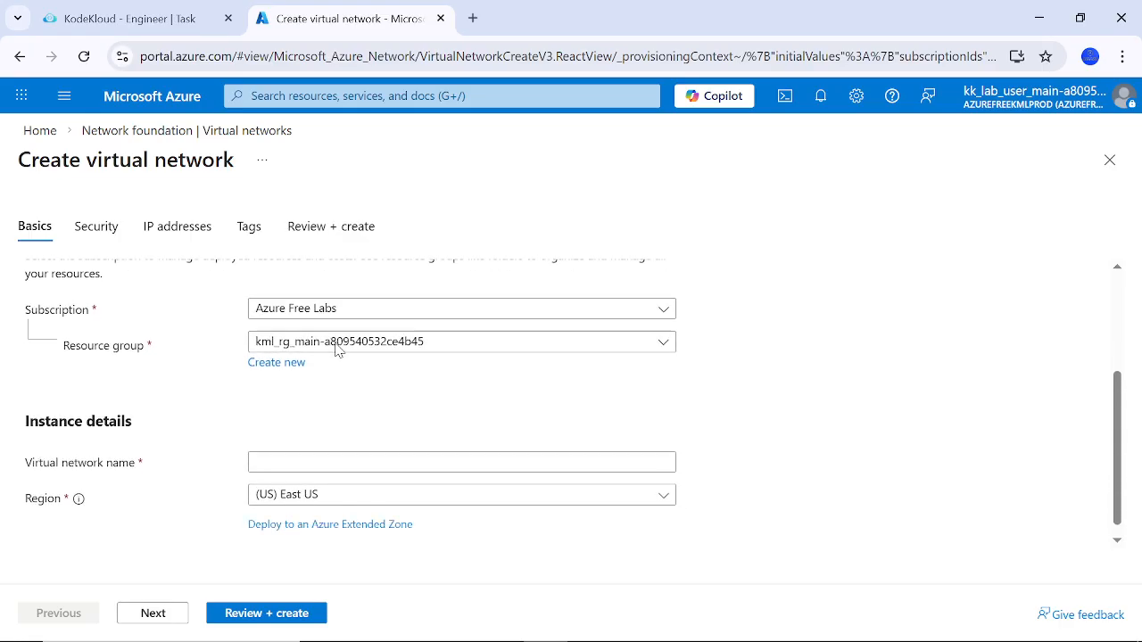
pyautogui.scroll(1, 335, 348)
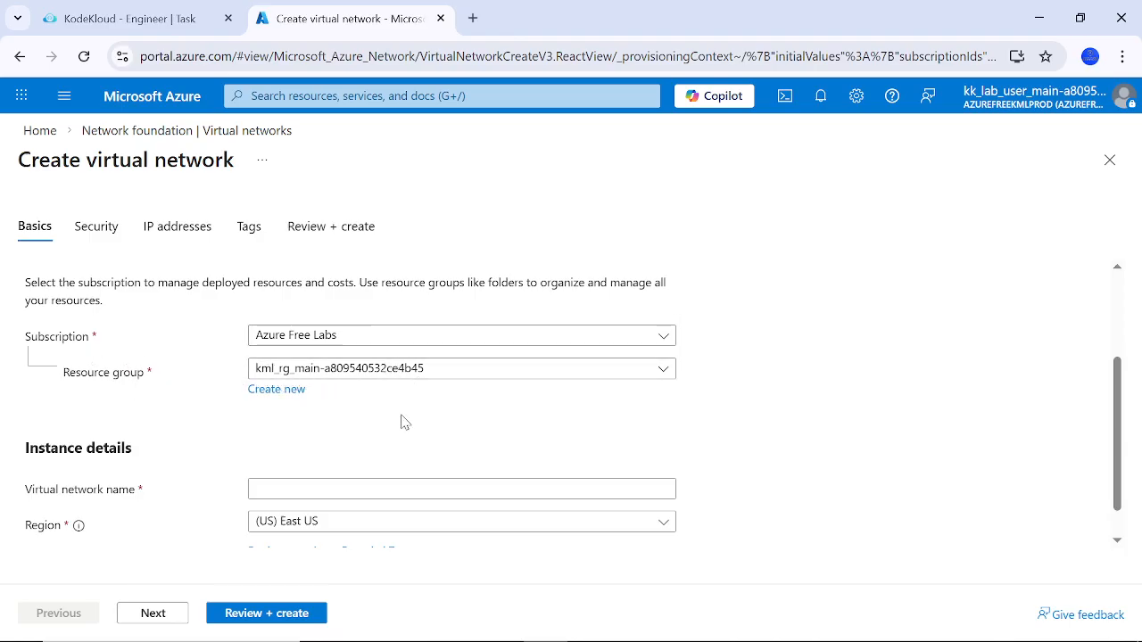
pyautogui.scroll(-1, 401, 426)
pyautogui.click(255, 454)
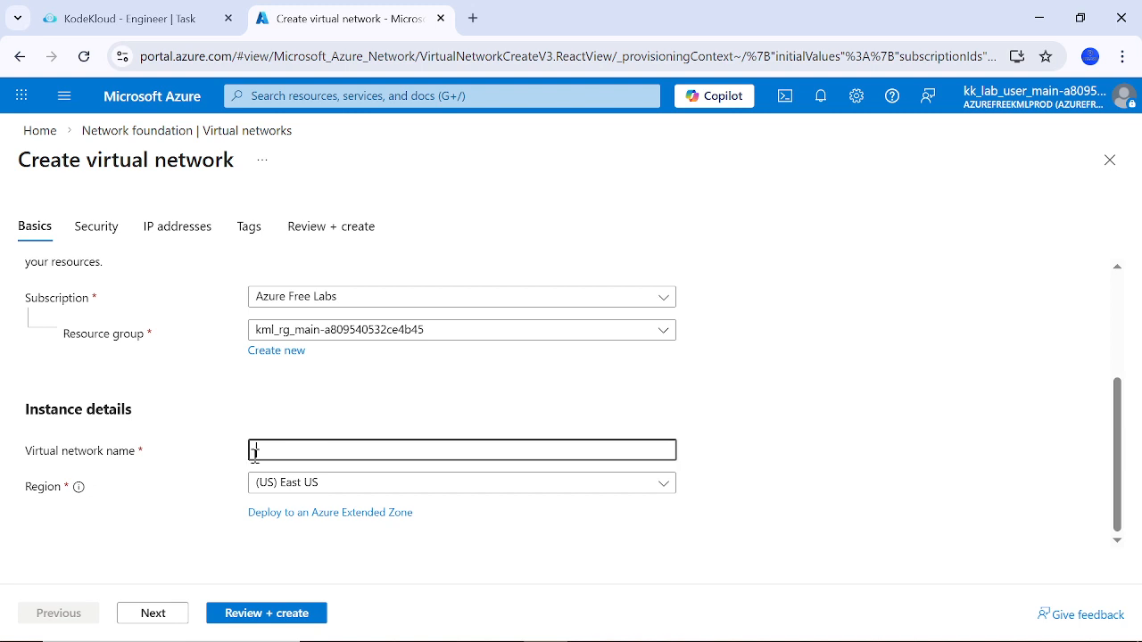
pyautogui.write('virtual net')
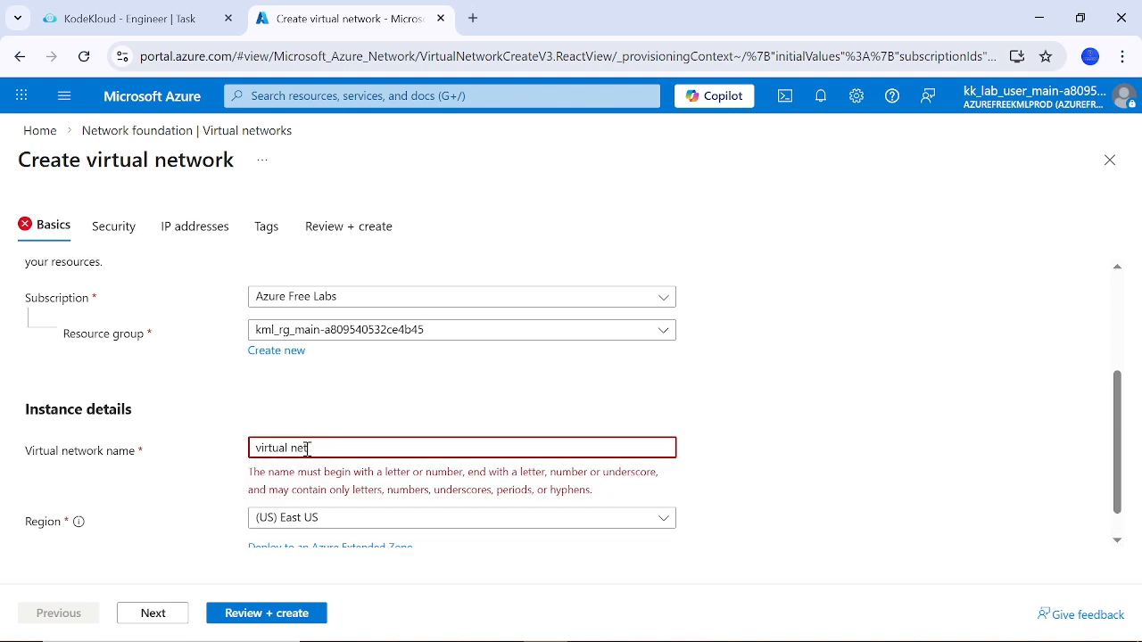
# Set the virtual network name to nautilus-vnet and check the required region in the KodeKloud task instructions
pyautogui.click(156, 18)
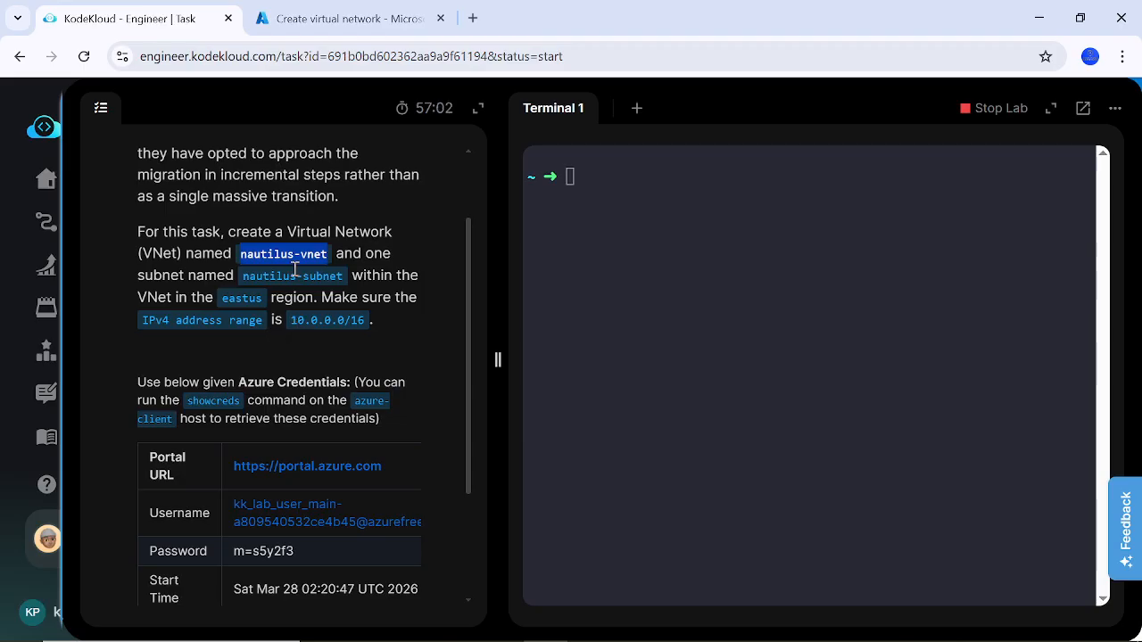
pyautogui.click(349, 23)
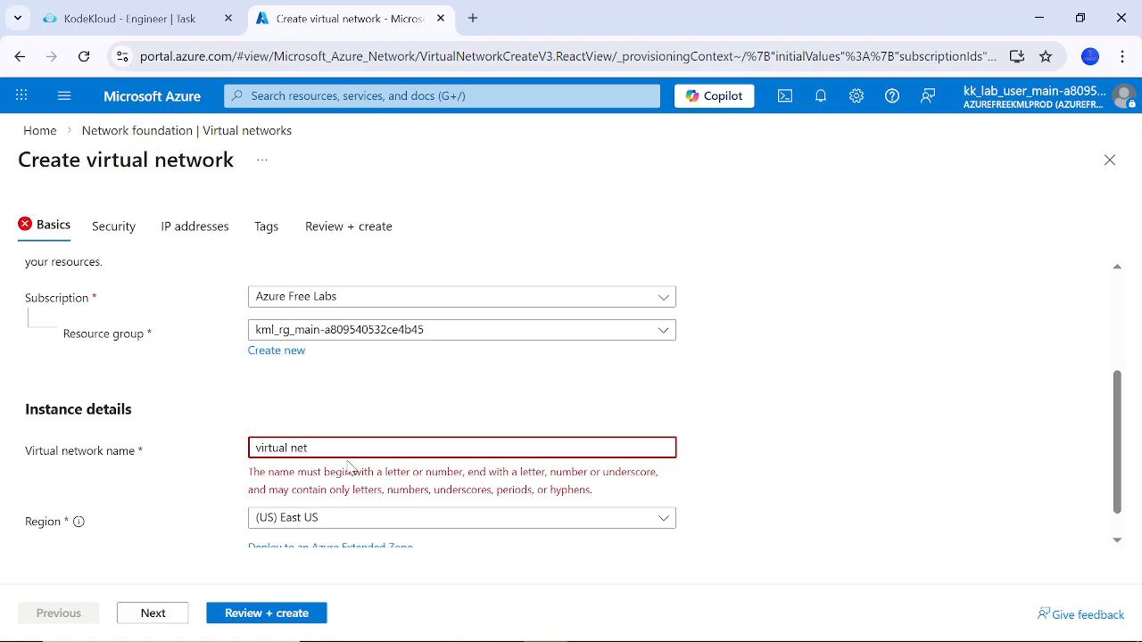
pyautogui.click(323, 440)
pyautogui.hotkey('ctrl', 'a')
pyautogui.write('nautilus-vnet')
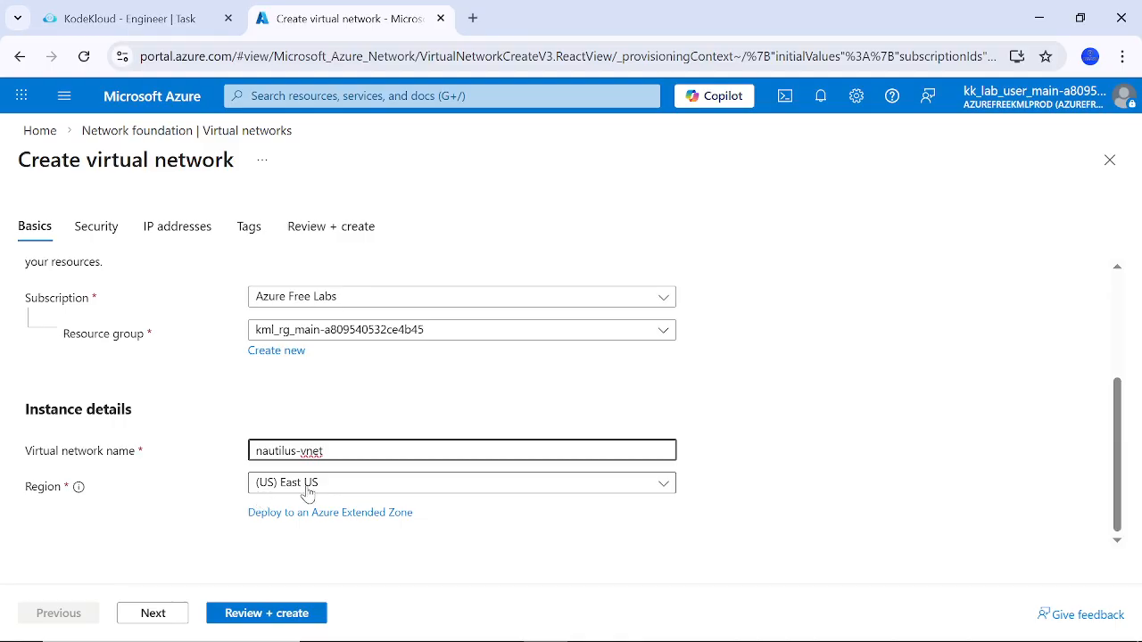
pyautogui.click(129, 20)
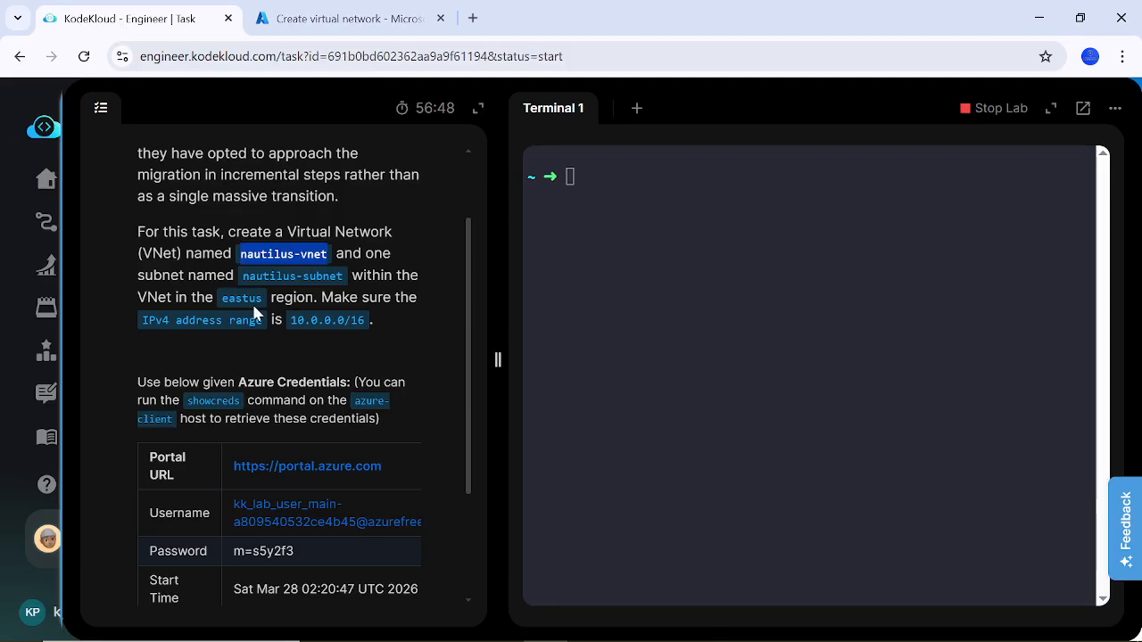
pyautogui.click(339, 19)
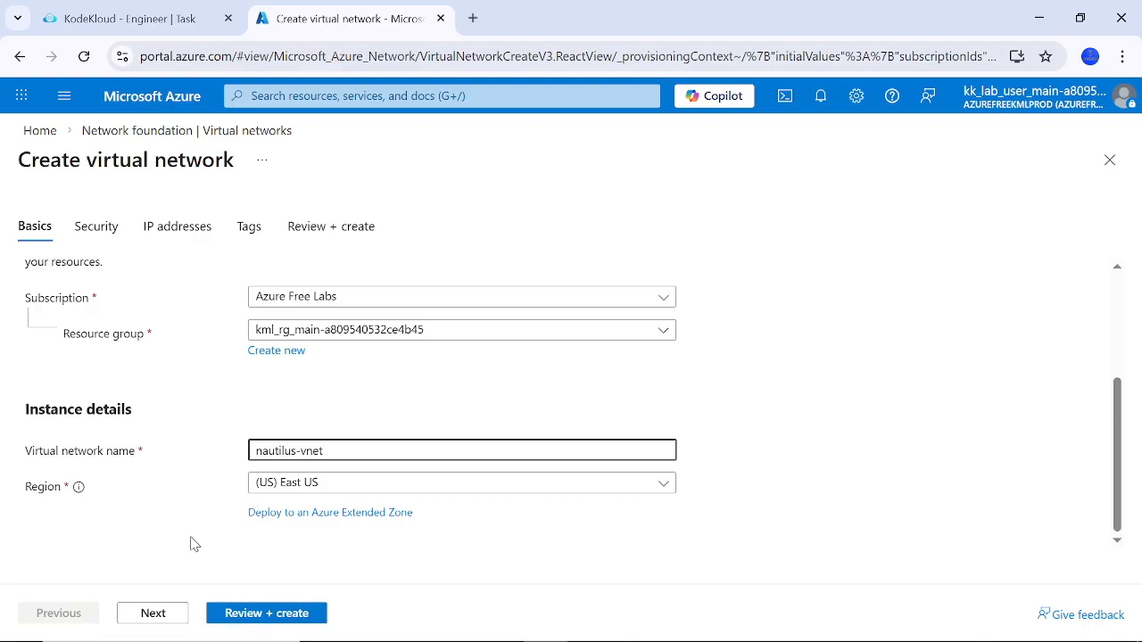
# Advance to the security settings, review the encryption, Bastion, Firewall and DDoS options, and continue to the IP address settings
pyautogui.click(151, 616)
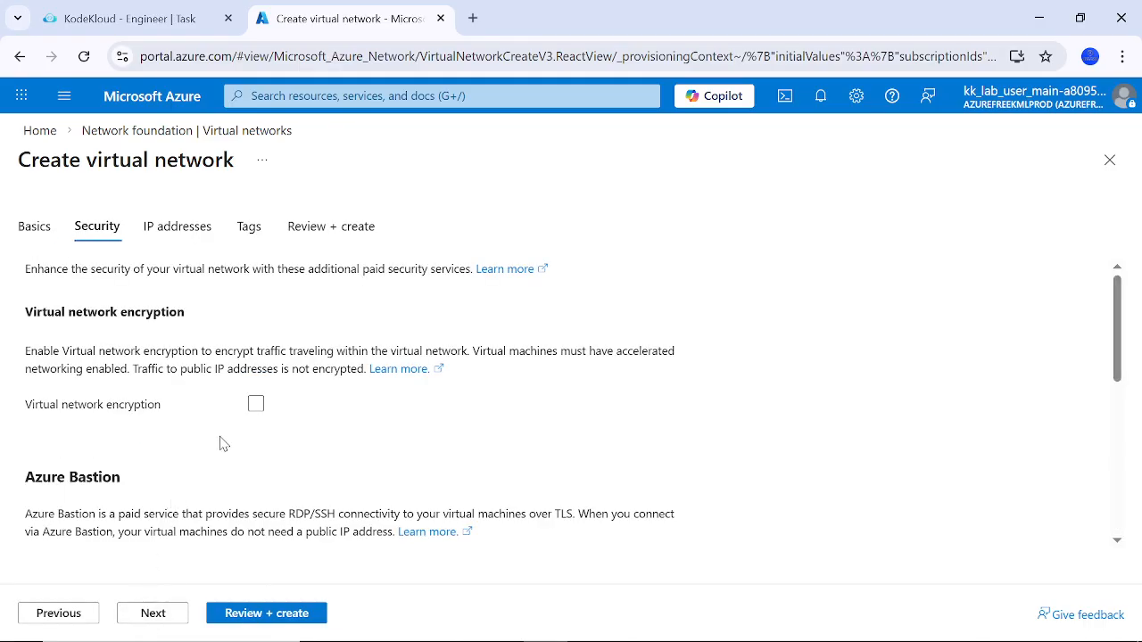
pyautogui.scroll(-1, 223, 444)
pyautogui.scroll(1, 223, 441)
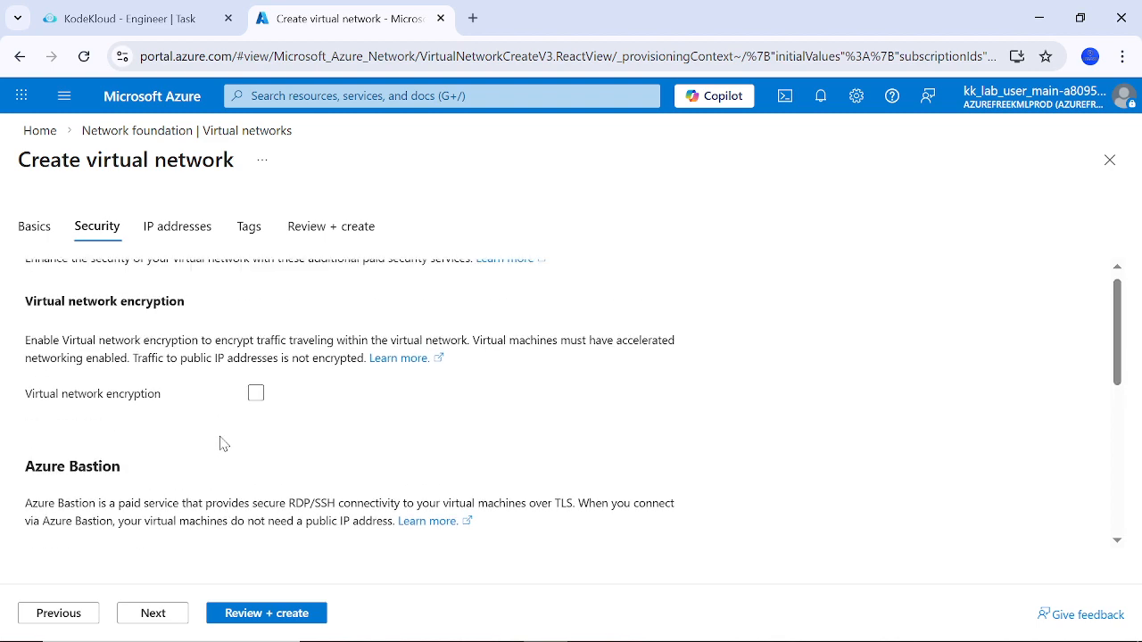
pyautogui.scroll(-2, 183, 387)
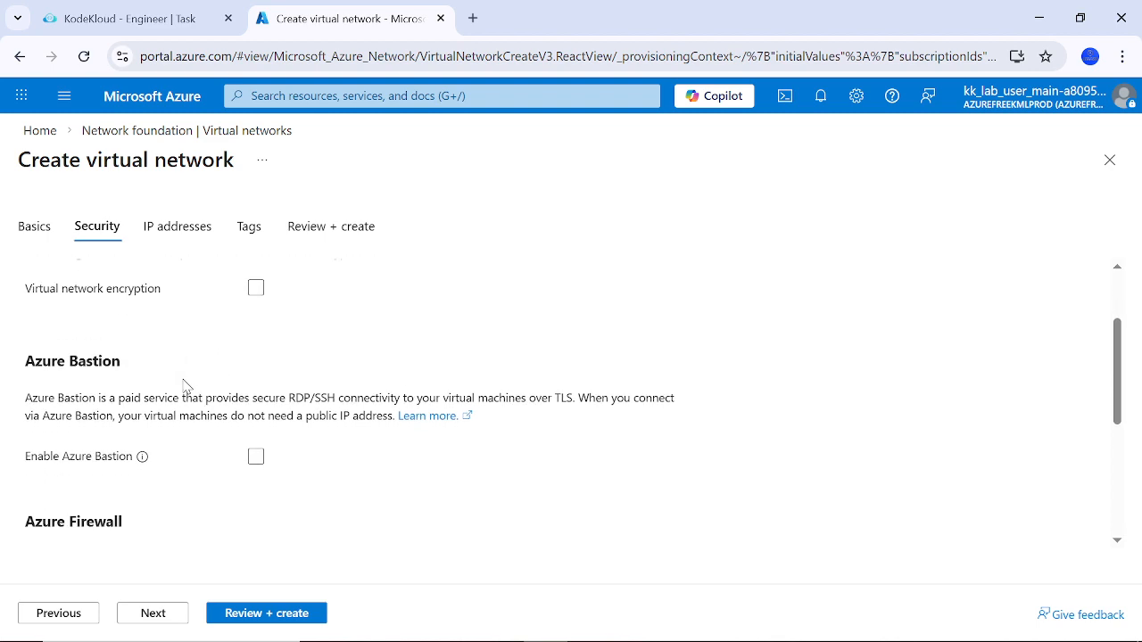
pyautogui.scroll(-1, 186, 386)
pyautogui.scroll(-1, 111, 455)
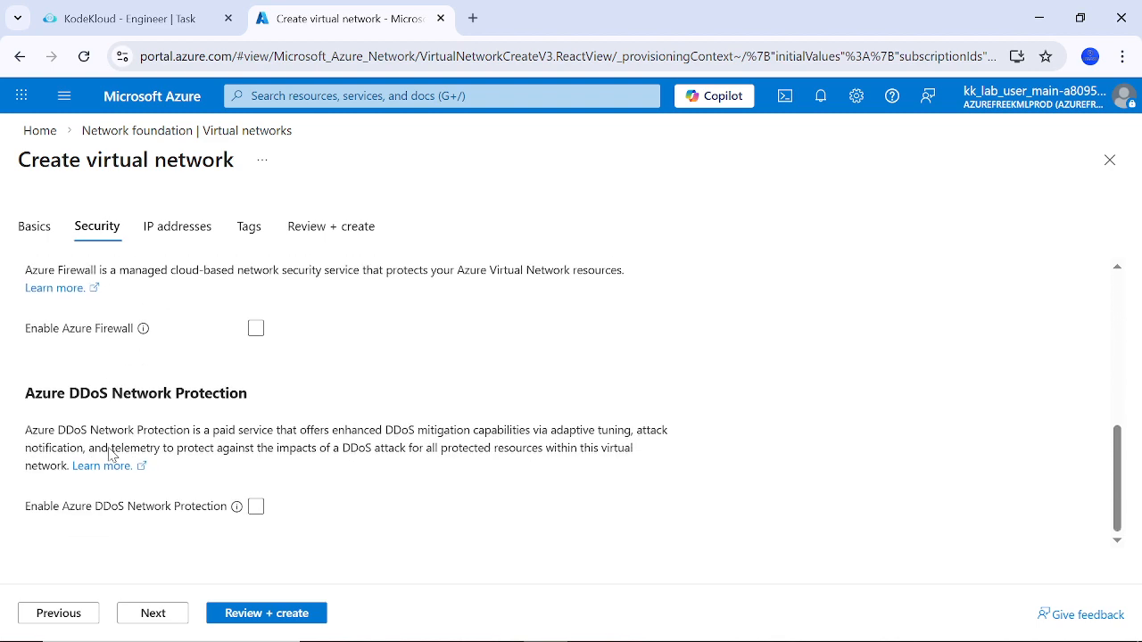
pyautogui.scroll(2, 111, 455)
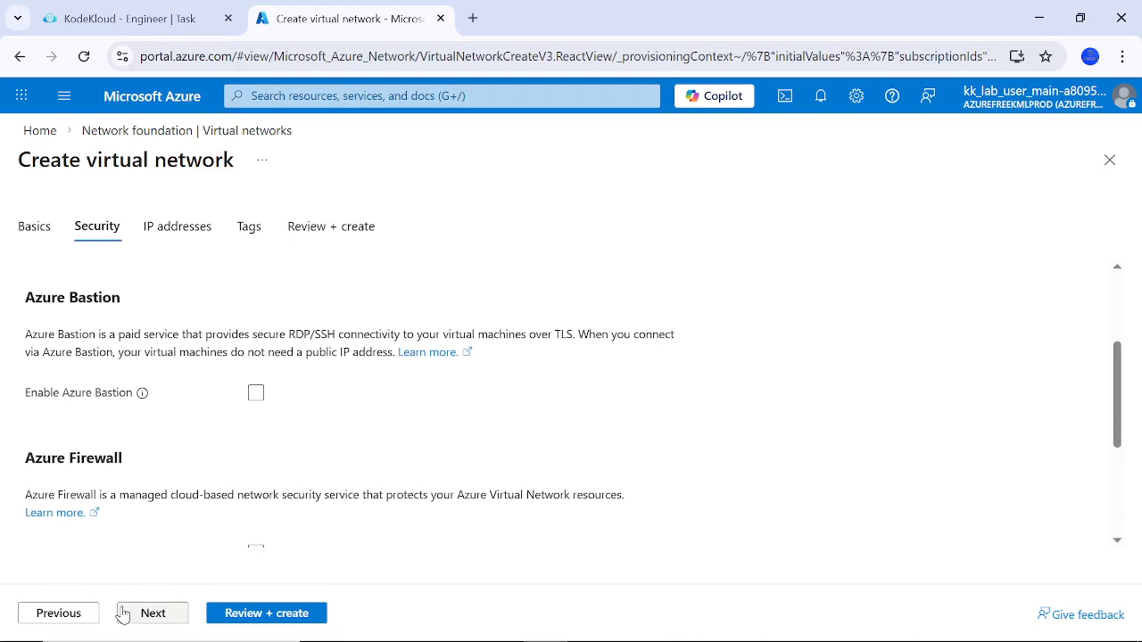
pyautogui.click(153, 614)
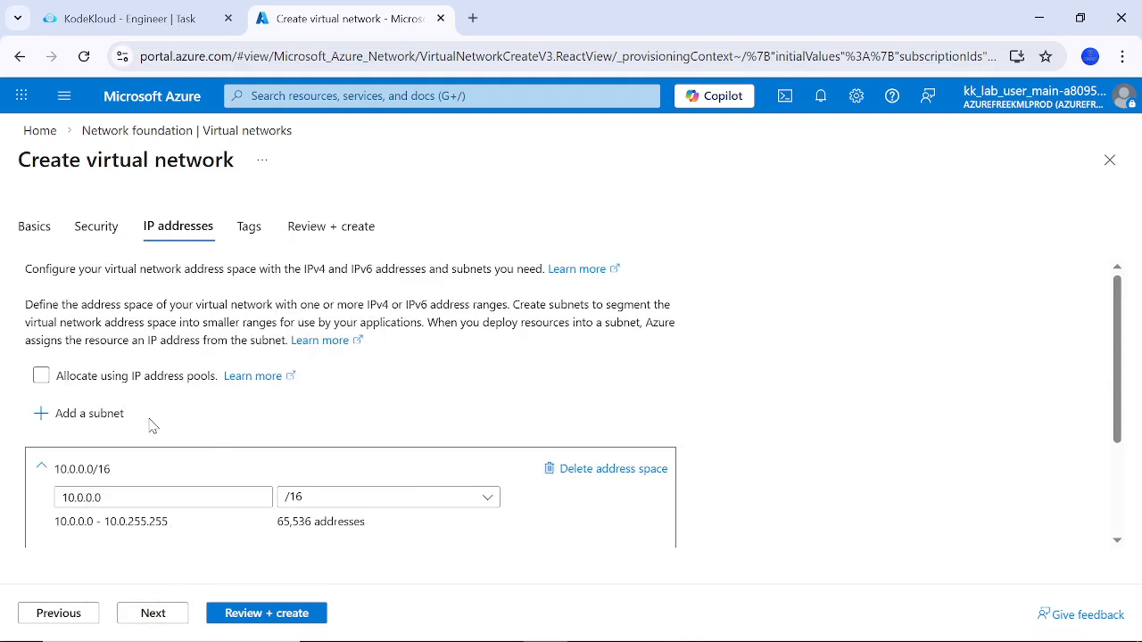
# Examine the IPv4 address space and its subnet list, toggling allocation by IP address pools on and back off
pyautogui.scroll(-2, 151, 426)
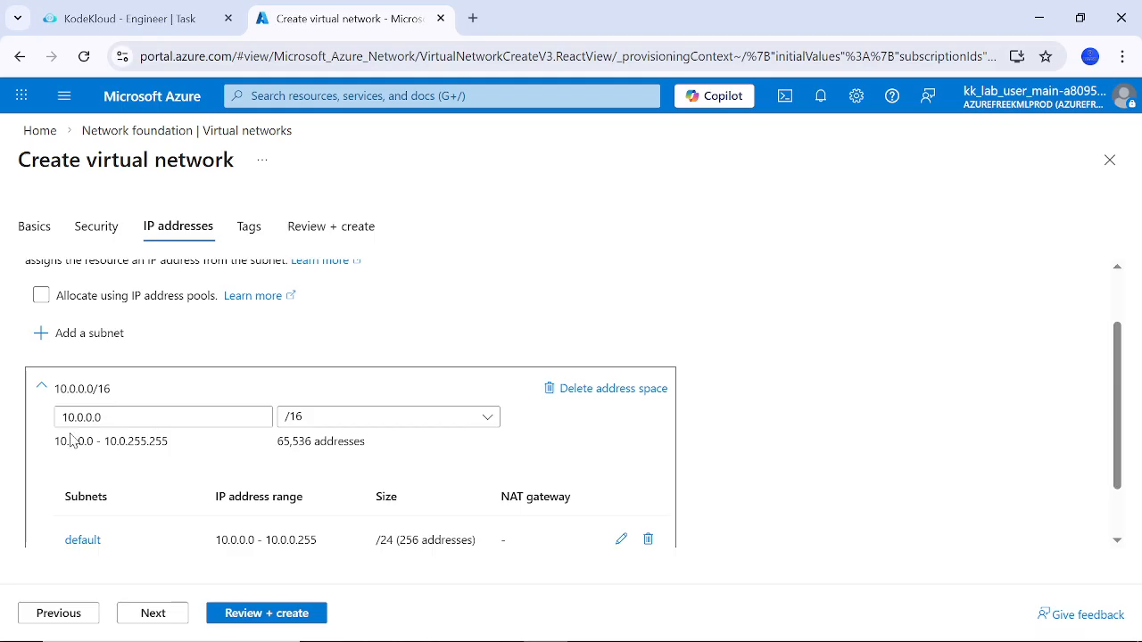
pyautogui.click(149, 300)
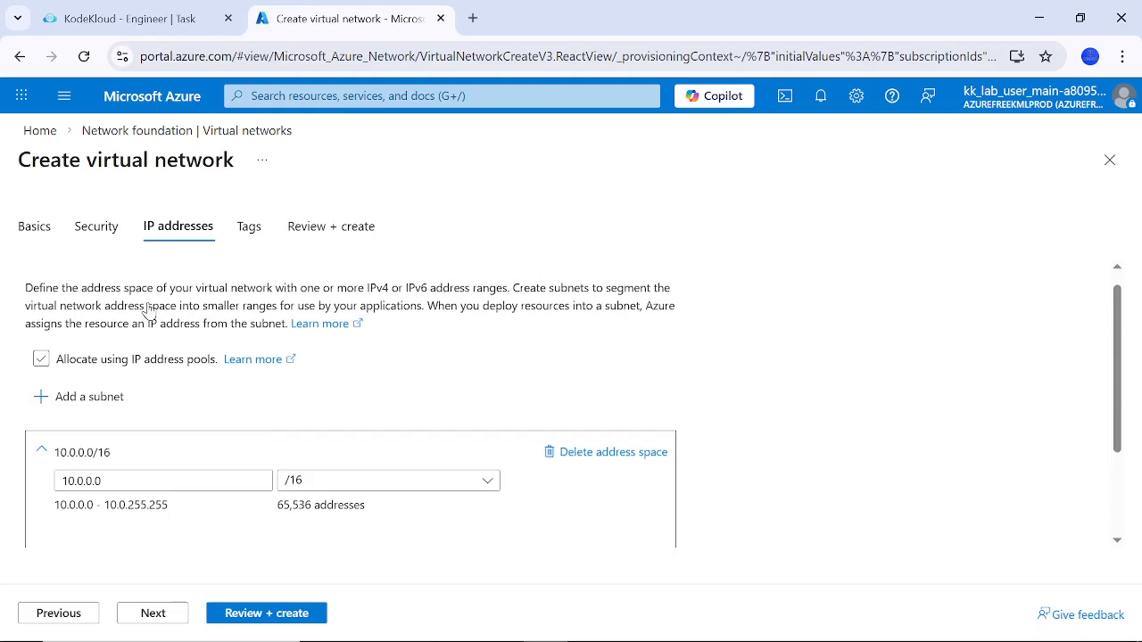
pyautogui.click(149, 308)
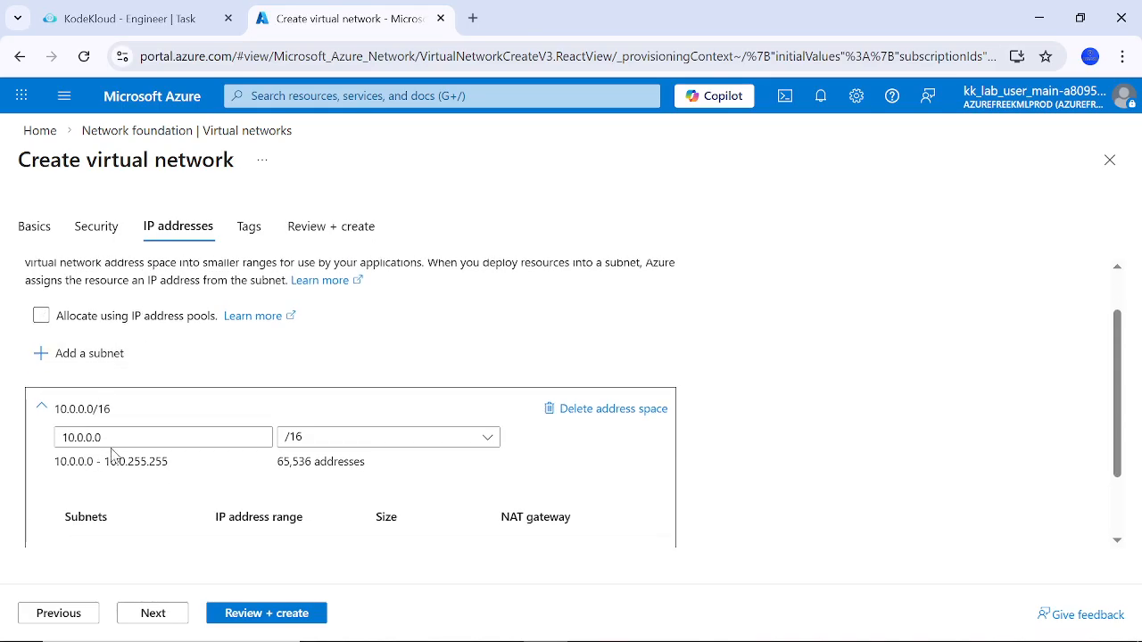
pyautogui.scroll(1, 236, 482)
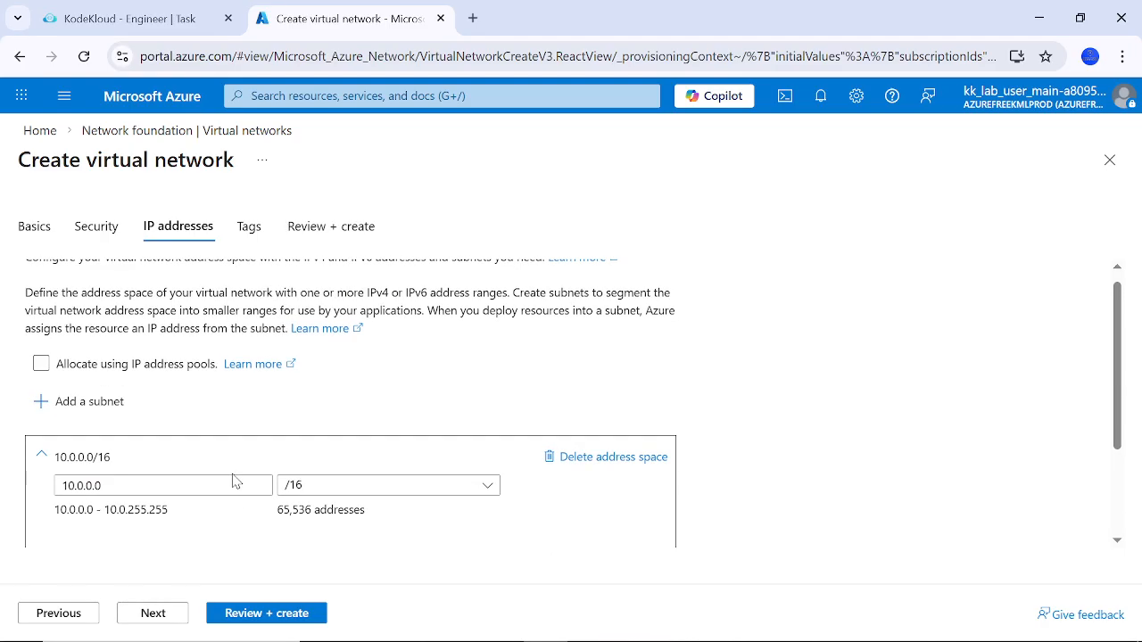
pyautogui.scroll(-2, 236, 482)
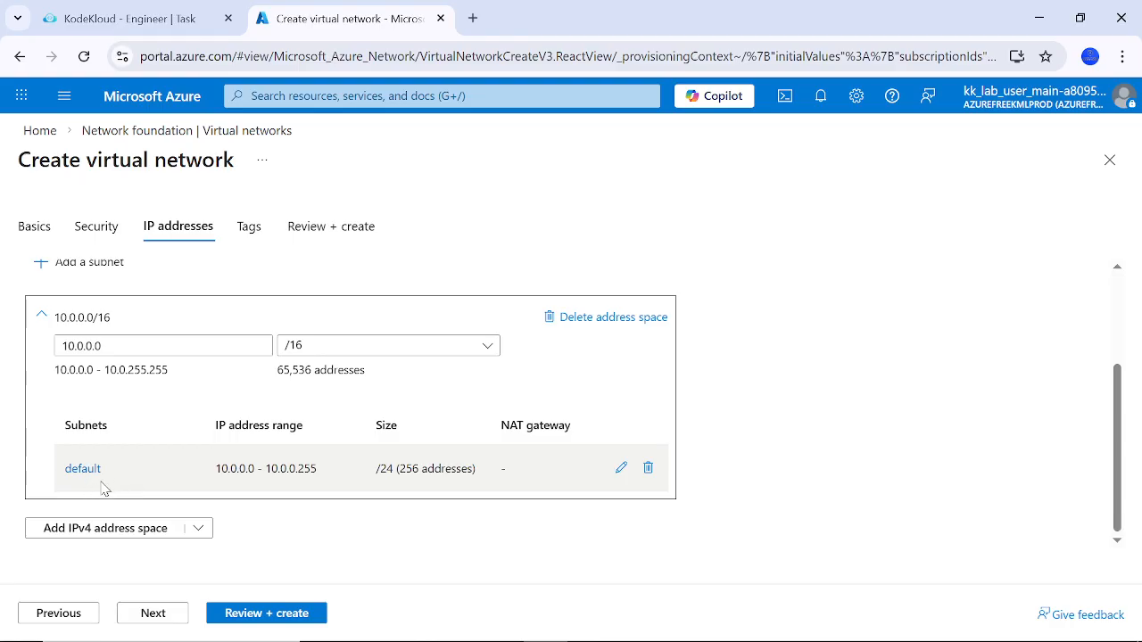
# Copy the subnet name nautilus-subnet from the task instructions and delete the default subnet from the 10.0.0.0/16 address space
pyautogui.click(621, 470)
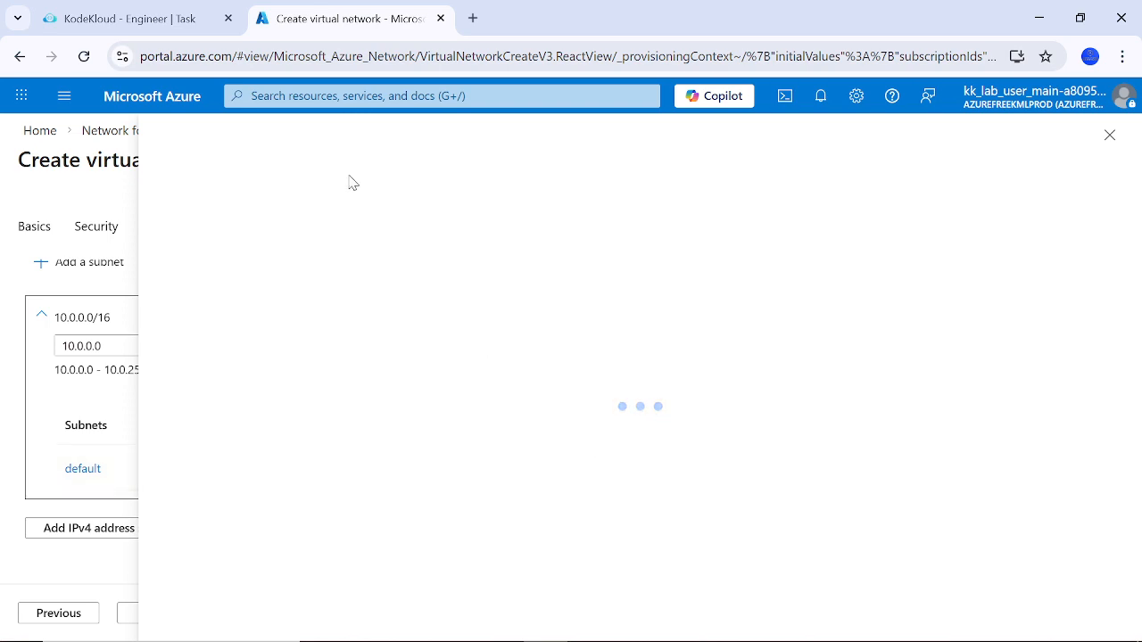
pyautogui.click(161, 30)
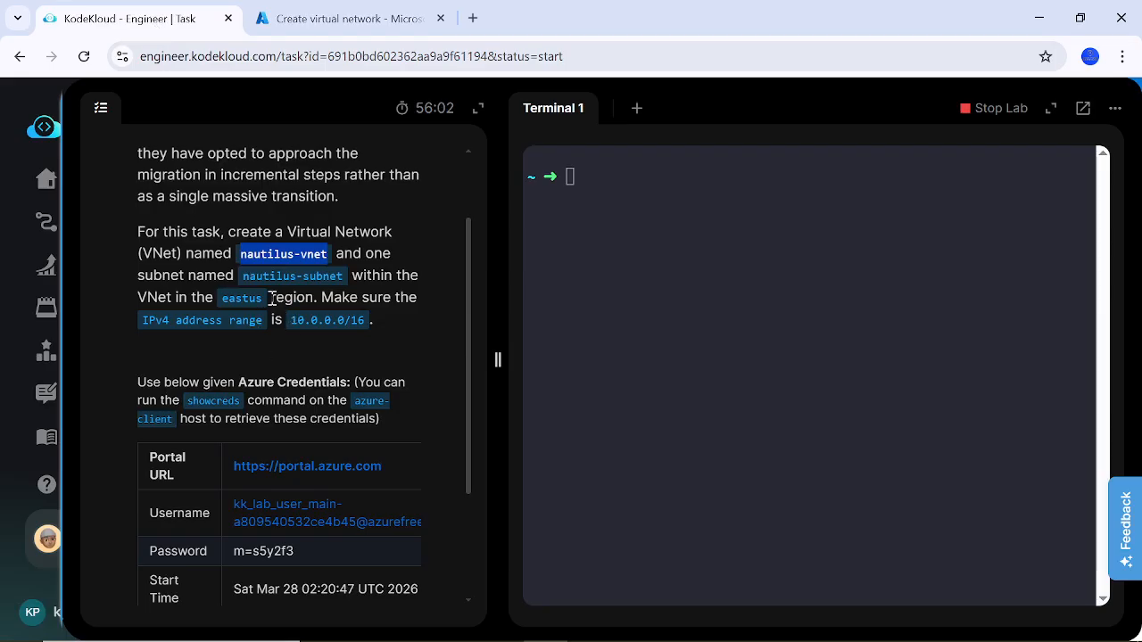
pyautogui.moveTo(245, 279); pyautogui.dragTo(345, 278)
pyautogui.hotkey('ctrl', 'c')
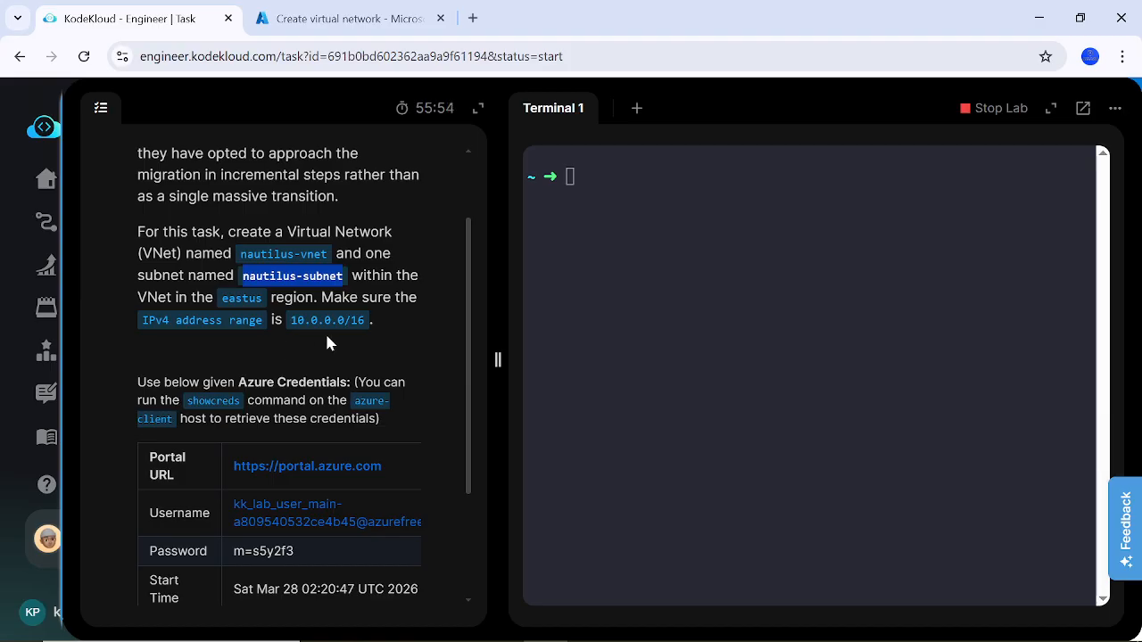
pyautogui.click(343, 18)
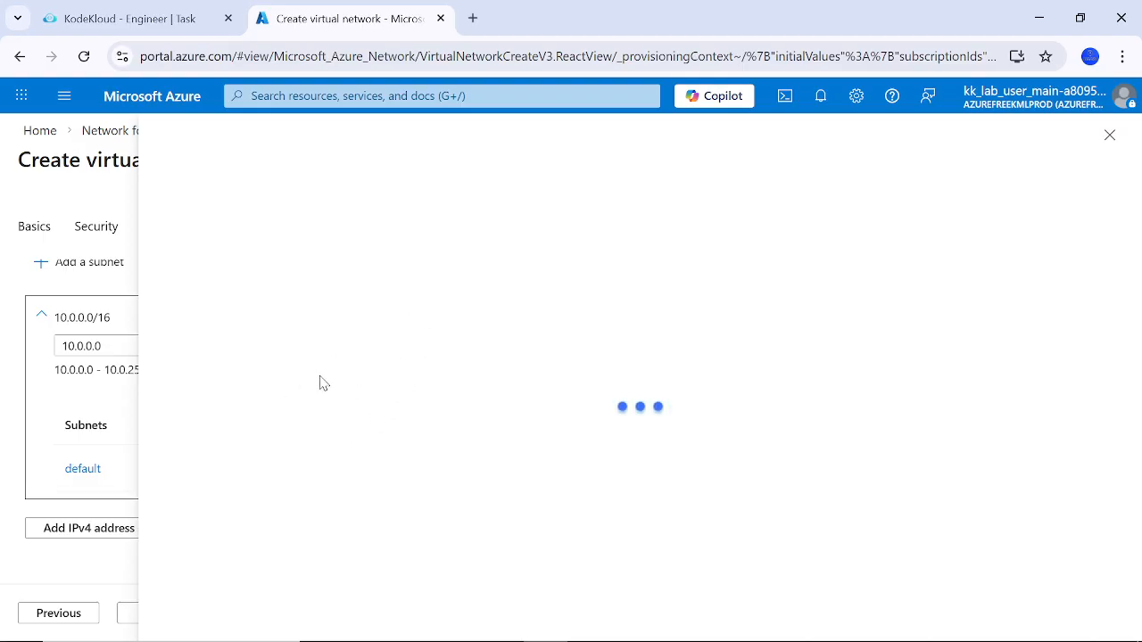
pyautogui.click(1110, 134)
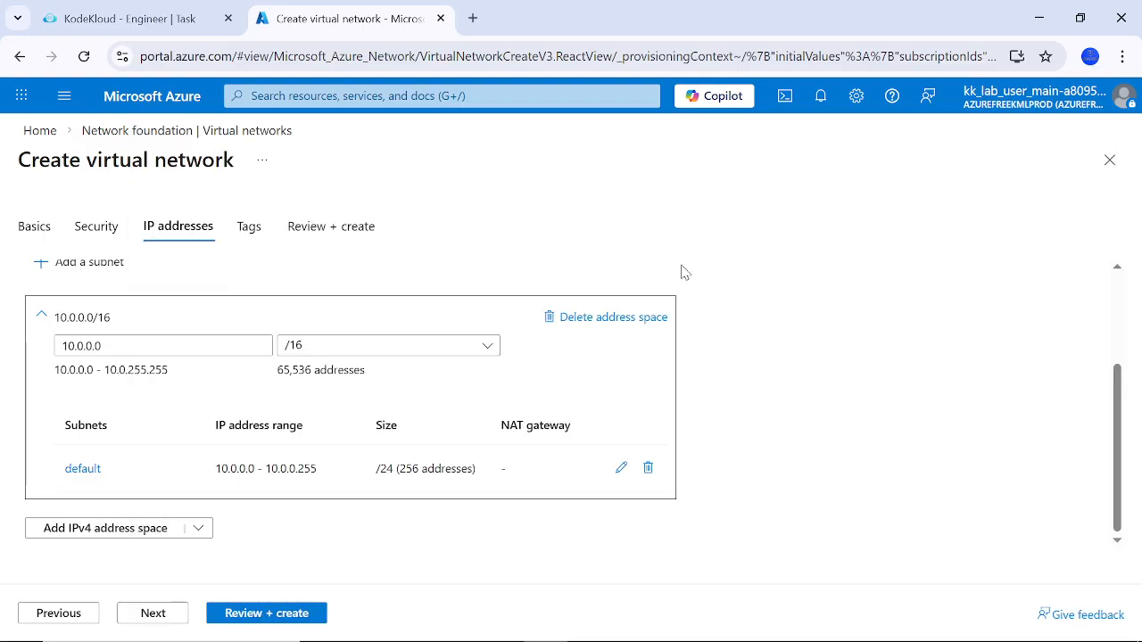
pyautogui.click(649, 476)
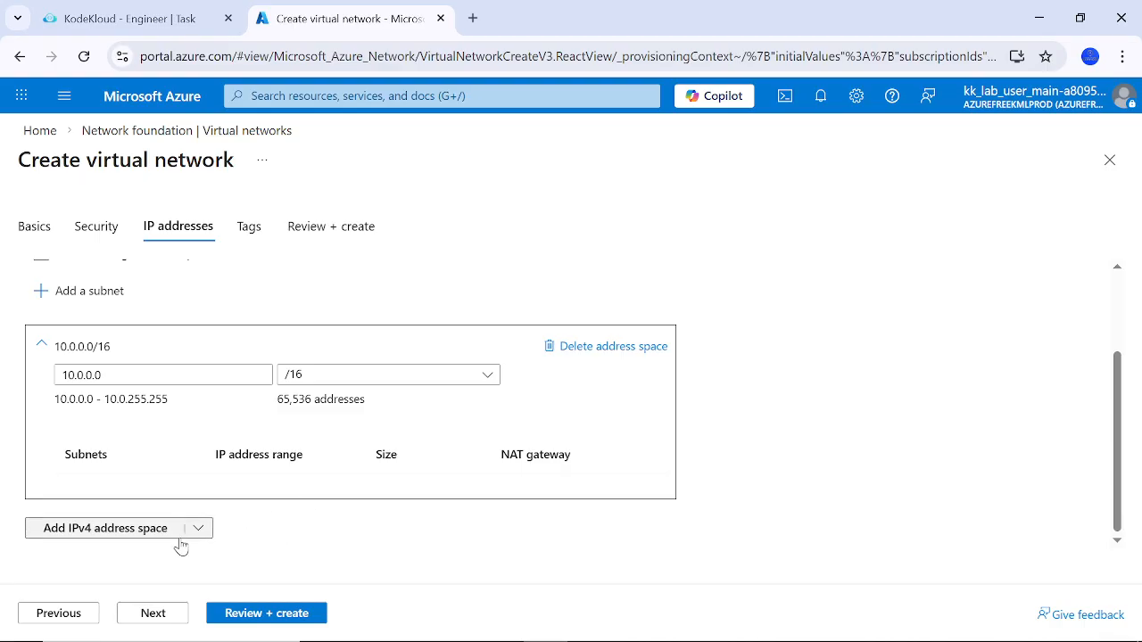
pyautogui.click(124, 534)
pyautogui.scroll(-2, 125, 537)
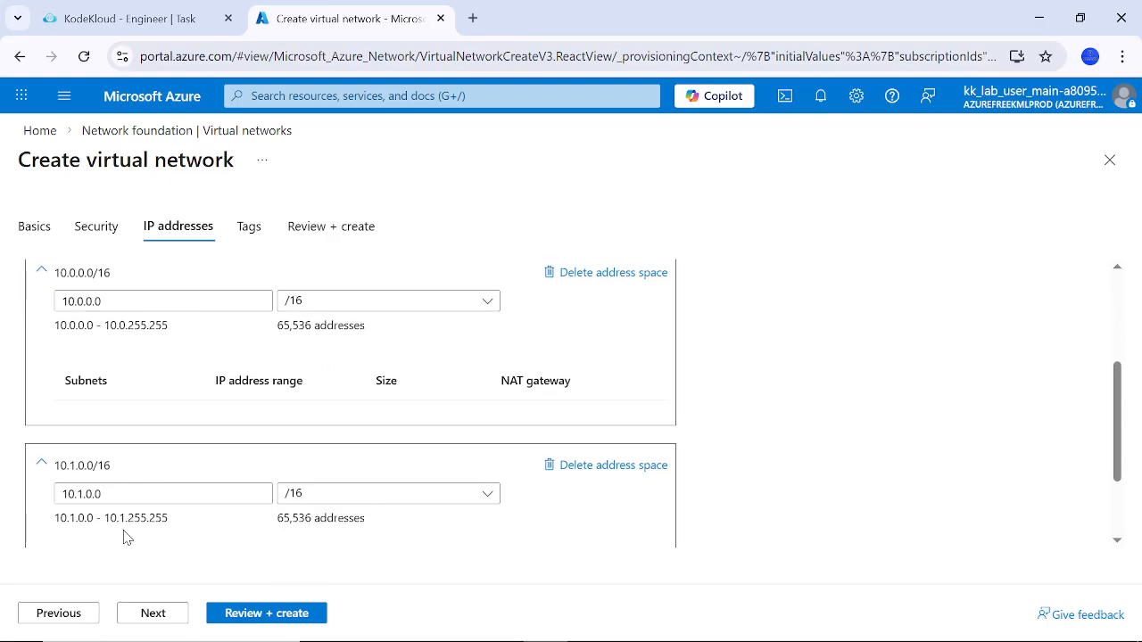
pyautogui.scroll(-1, 125, 535)
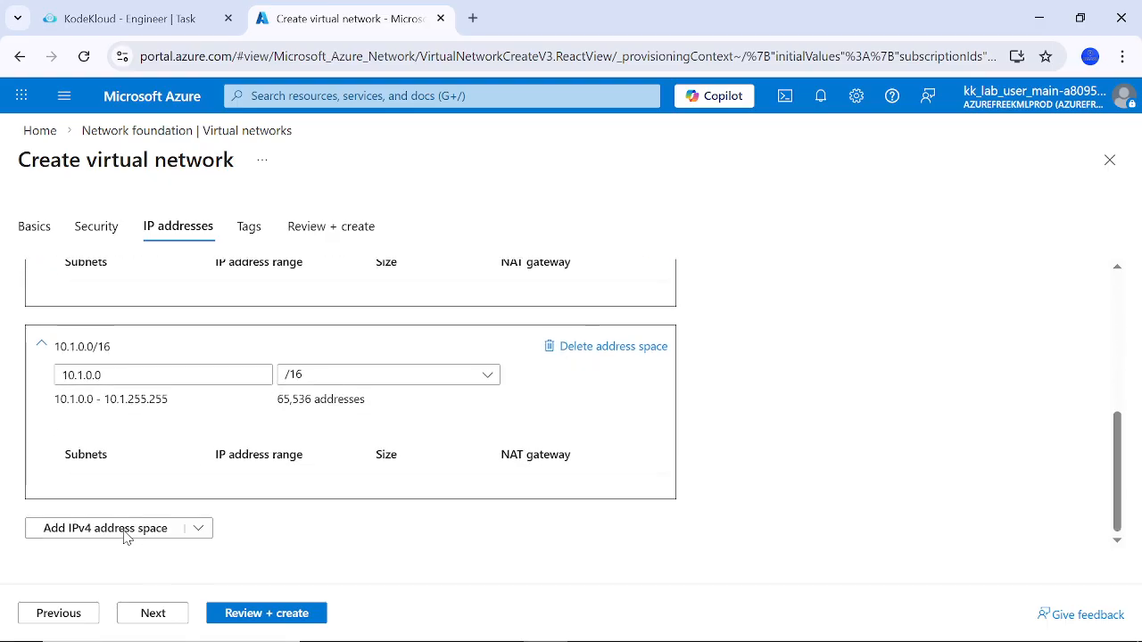
pyautogui.scroll(1, 343, 421)
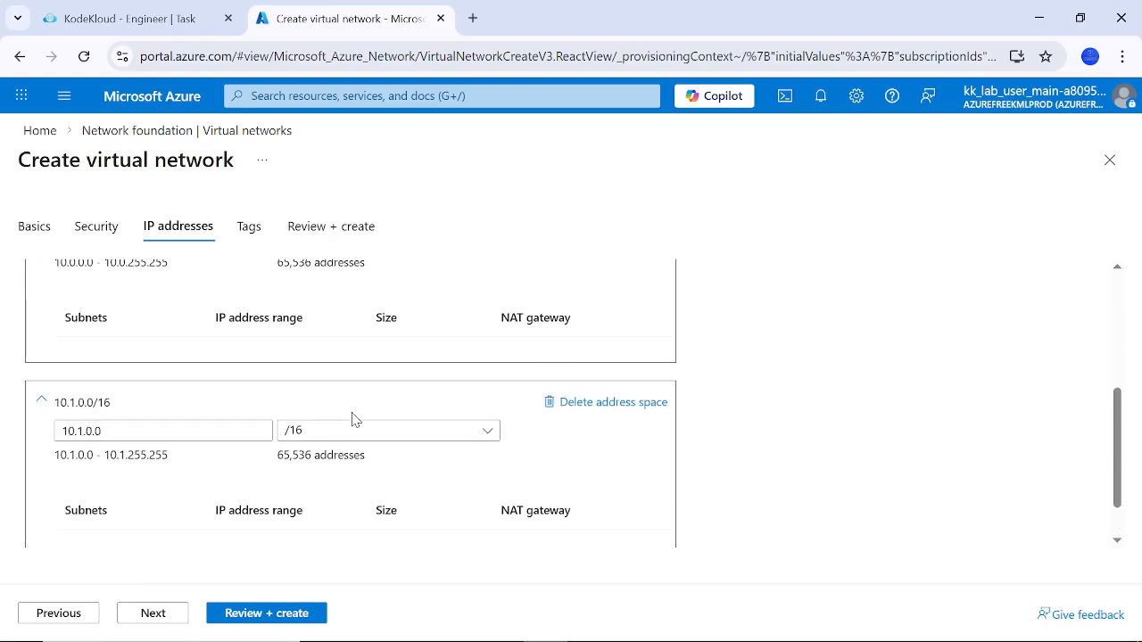
pyautogui.click(601, 407)
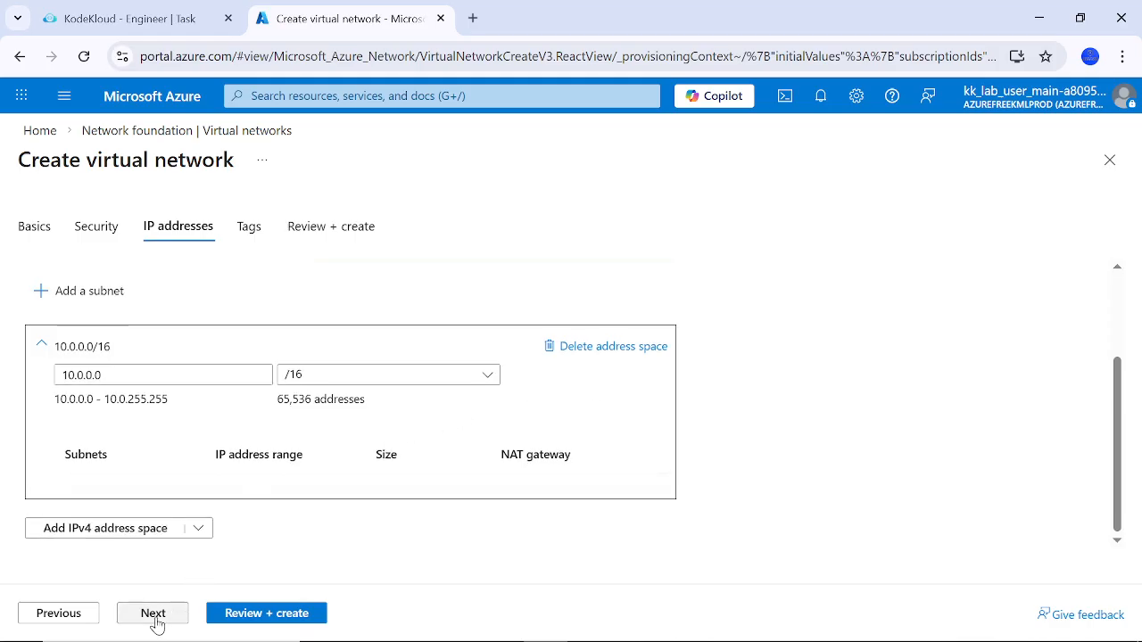
# Start a new subnet in the 10.0.0.0/16 address space, keep its purpose as Default, and name it nautilus-subnet
pyautogui.scroll(1, 129, 348)
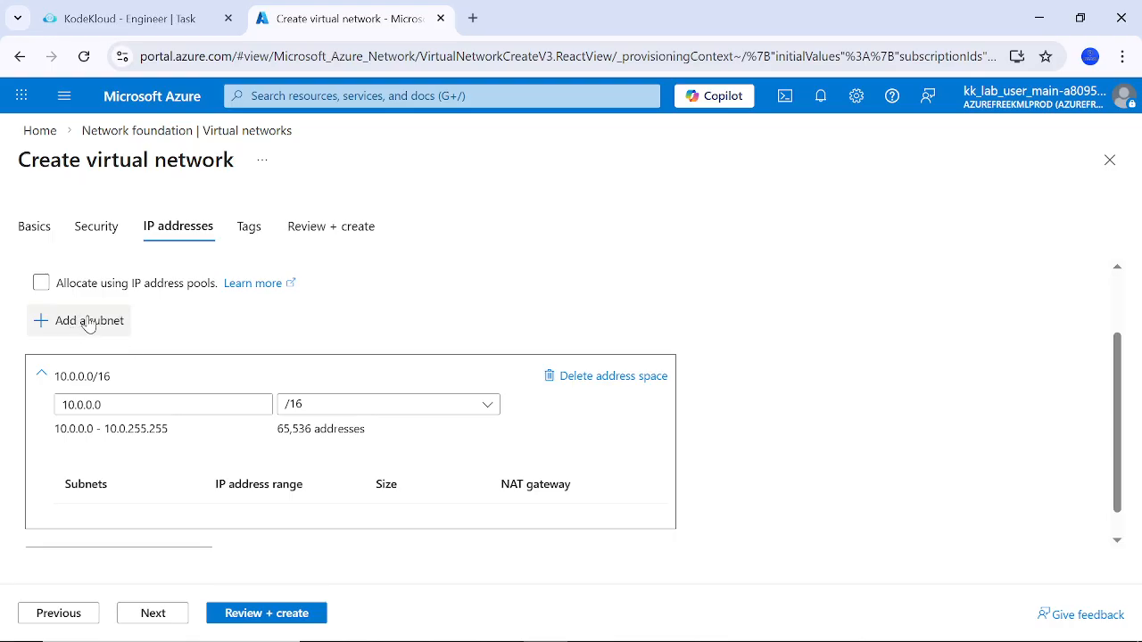
pyautogui.click(88, 323)
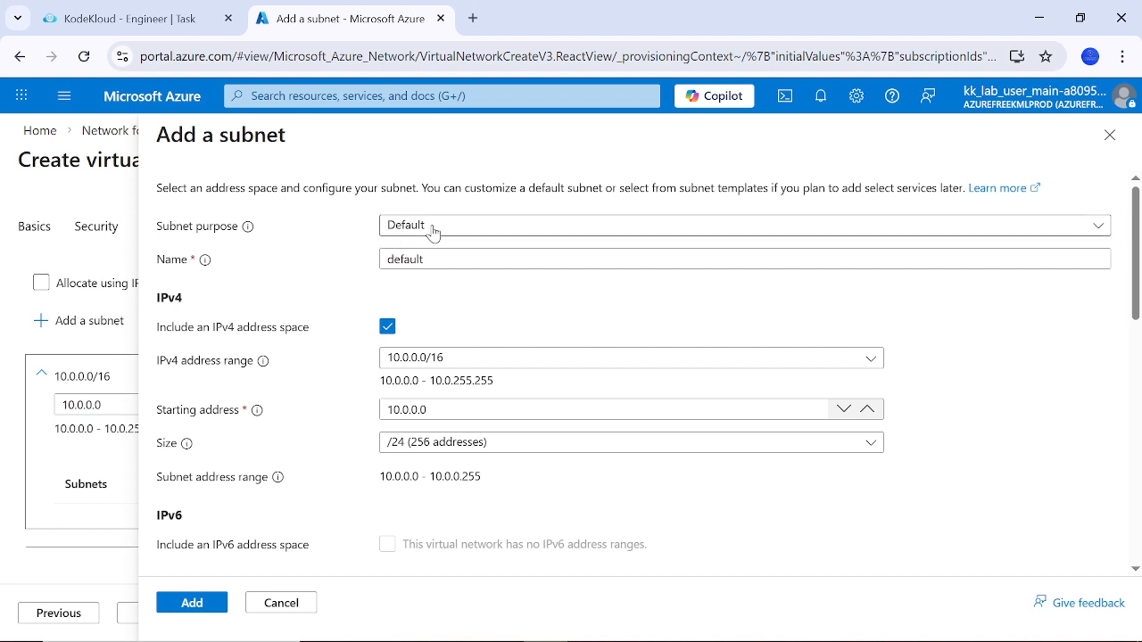
pyautogui.click(433, 230)
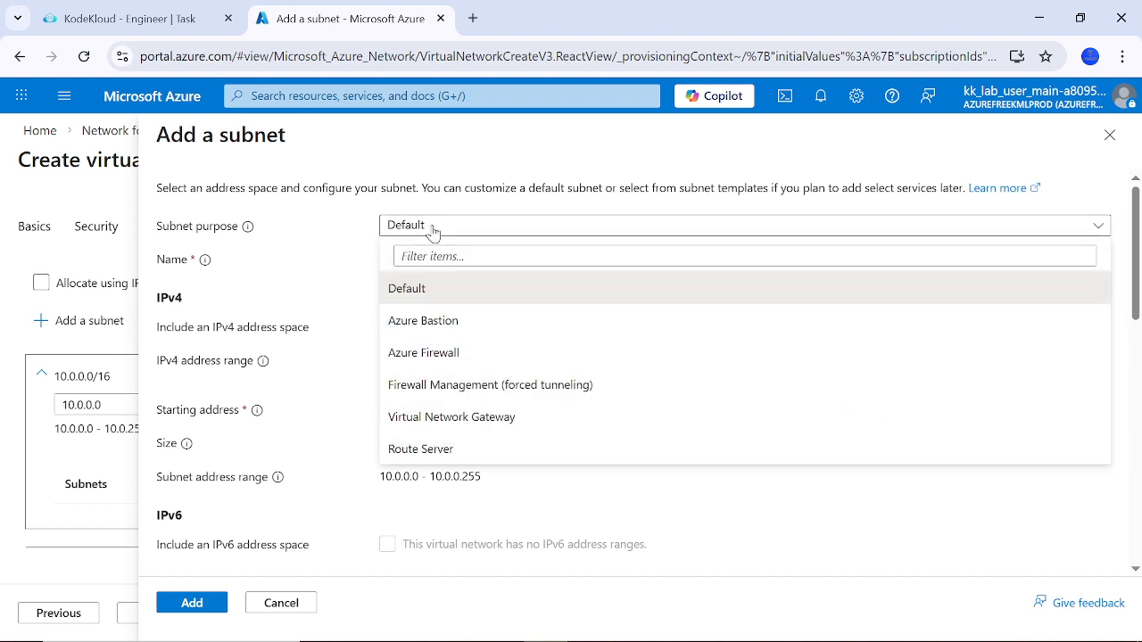
pyautogui.click(433, 230)
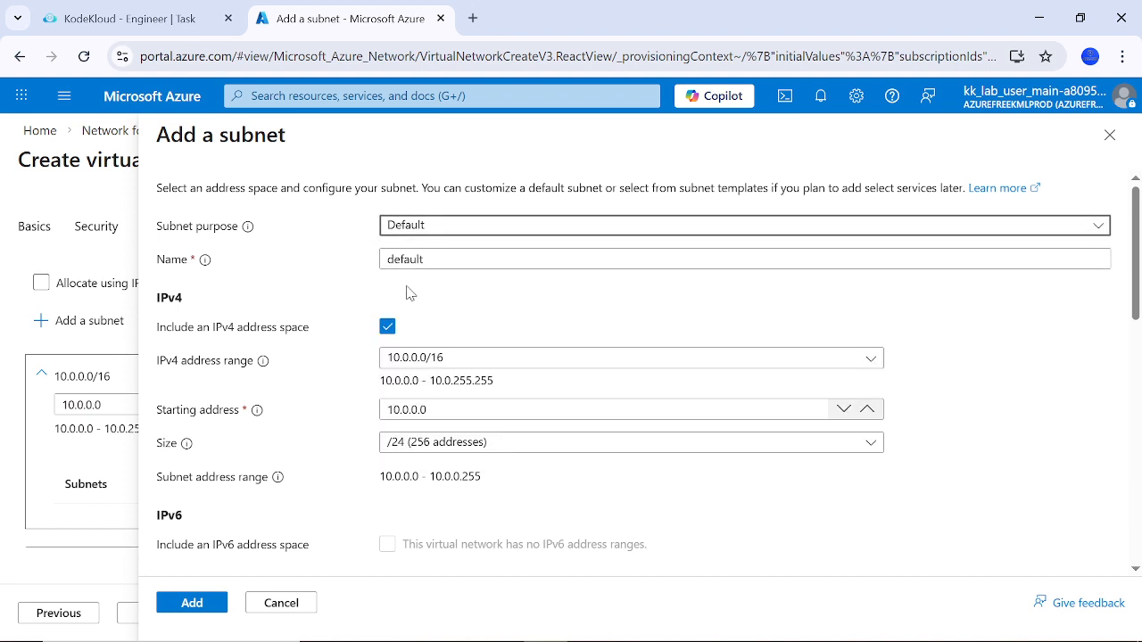
pyautogui.scroll(-1, 502, 321)
pyautogui.scroll(1, 502, 322)
pyautogui.click(479, 254)
pyautogui.moveTo(438, 259); pyautogui.dragTo(339, 279)
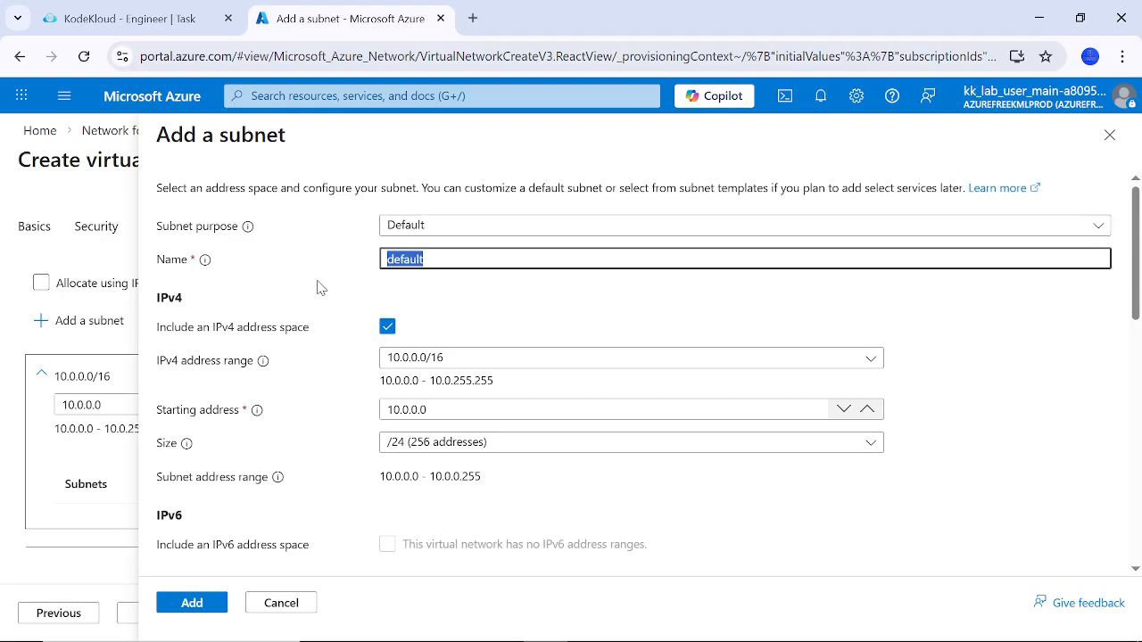
pyautogui.hotkey('ctrl', 'v')
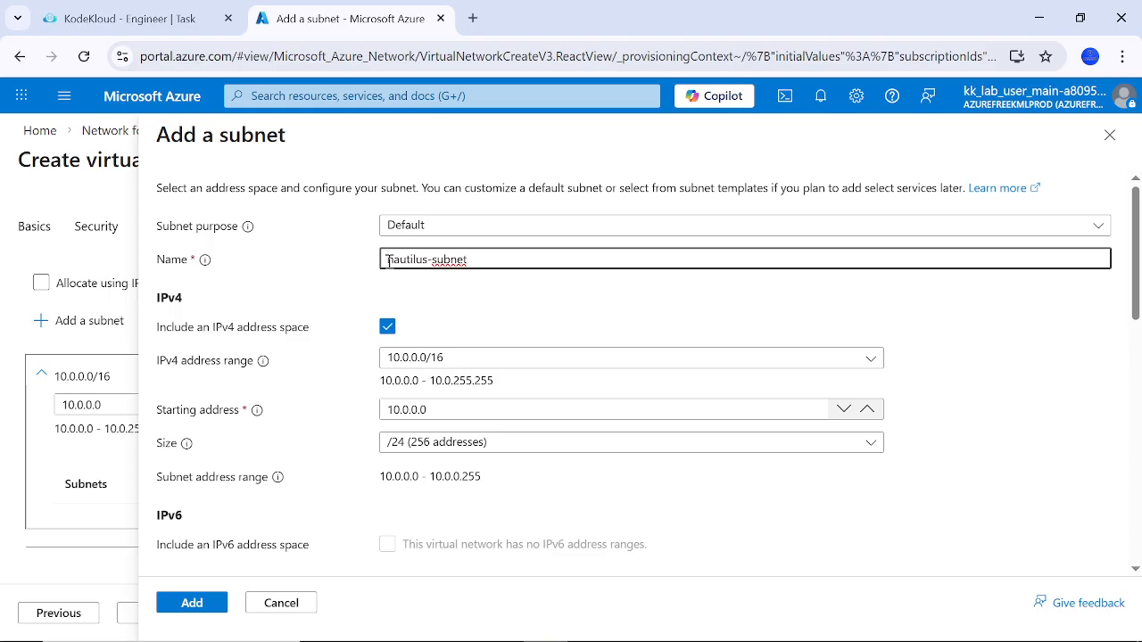
pyautogui.click(564, 346)
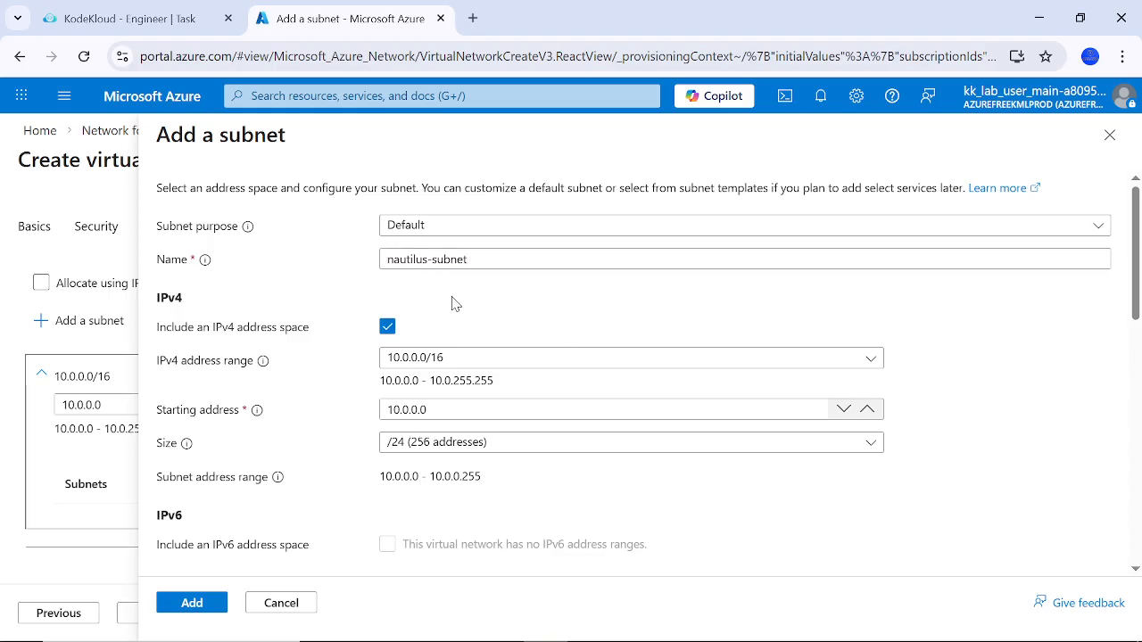
# Set the subnet's IPv4 starting address to 10.0.1.0
pyautogui.scroll(-1, 490, 317)
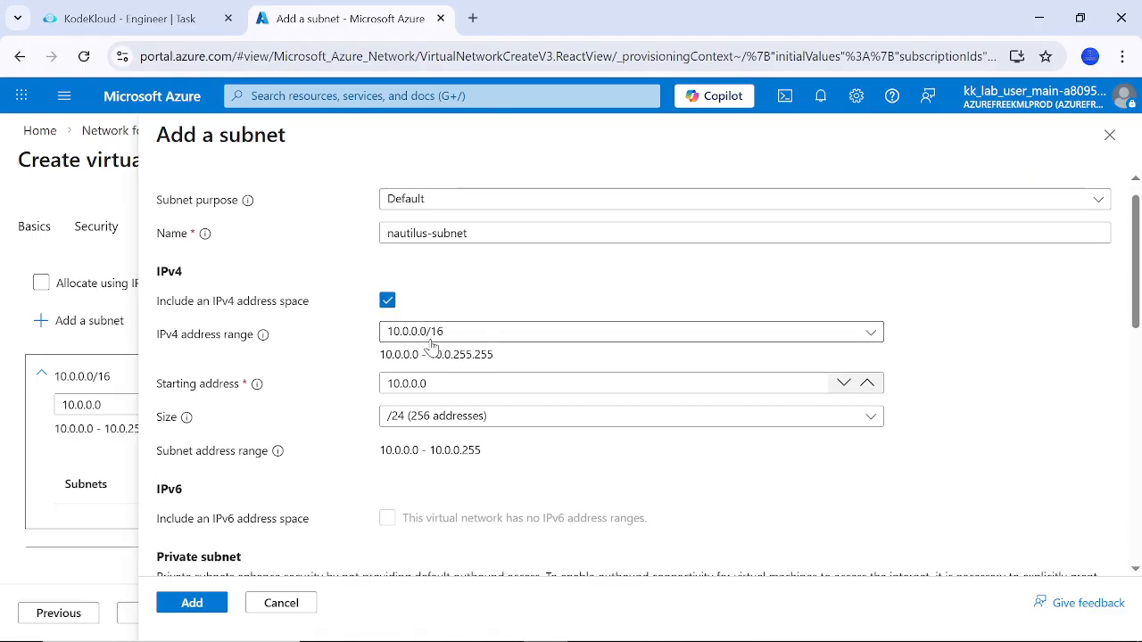
pyautogui.scroll(-1, 462, 351)
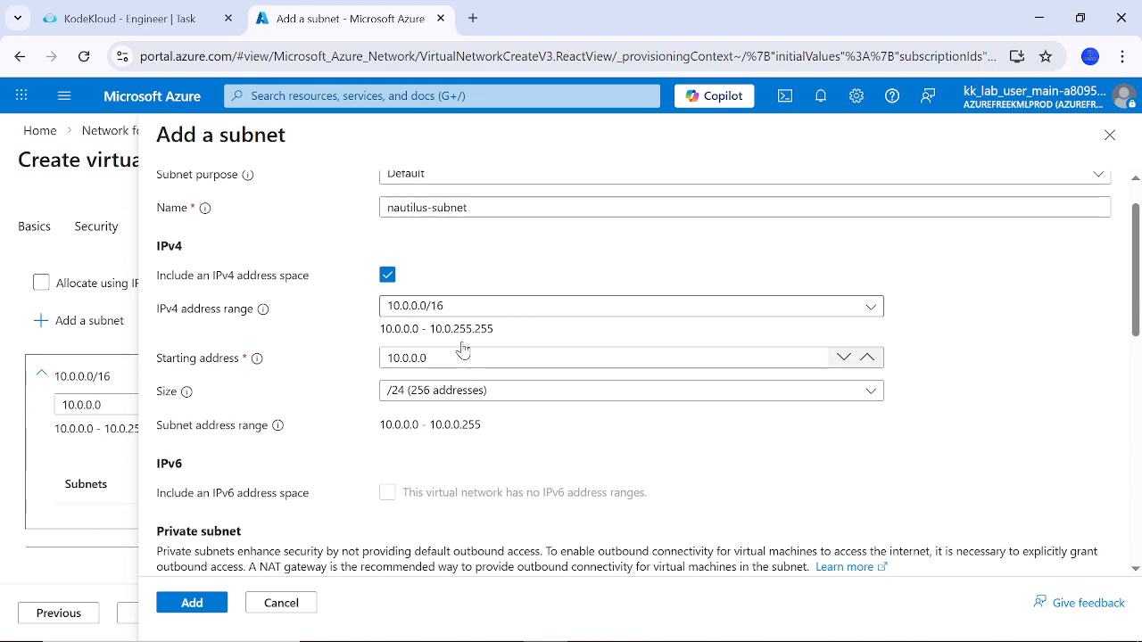
pyautogui.scroll(-1, 445, 395)
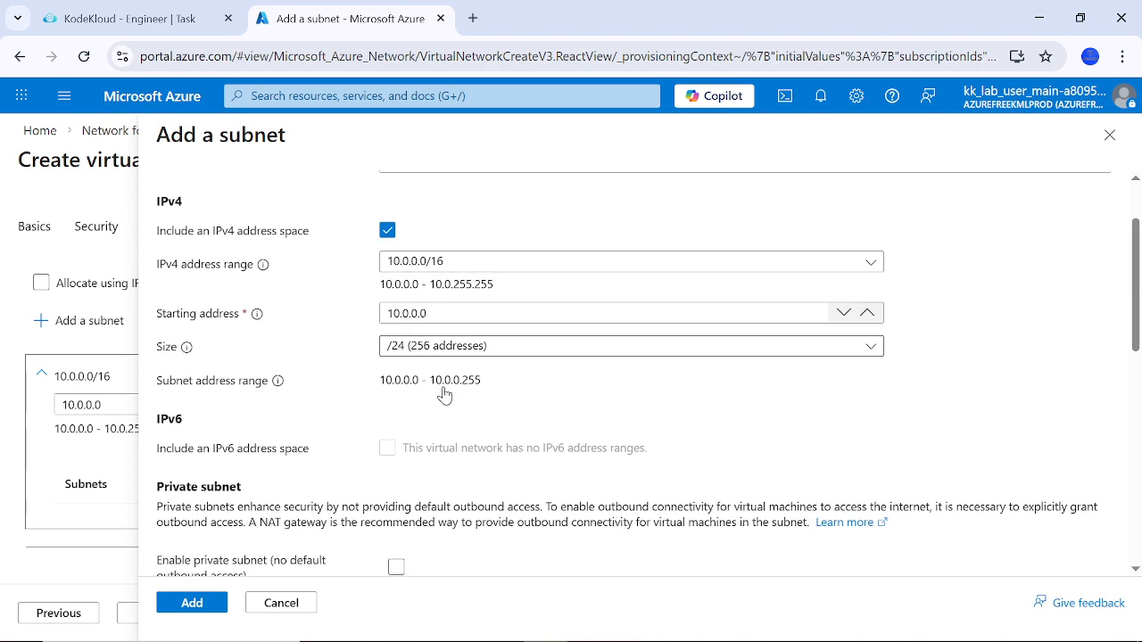
pyautogui.click(416, 314)
pyautogui.press('BackSpace')
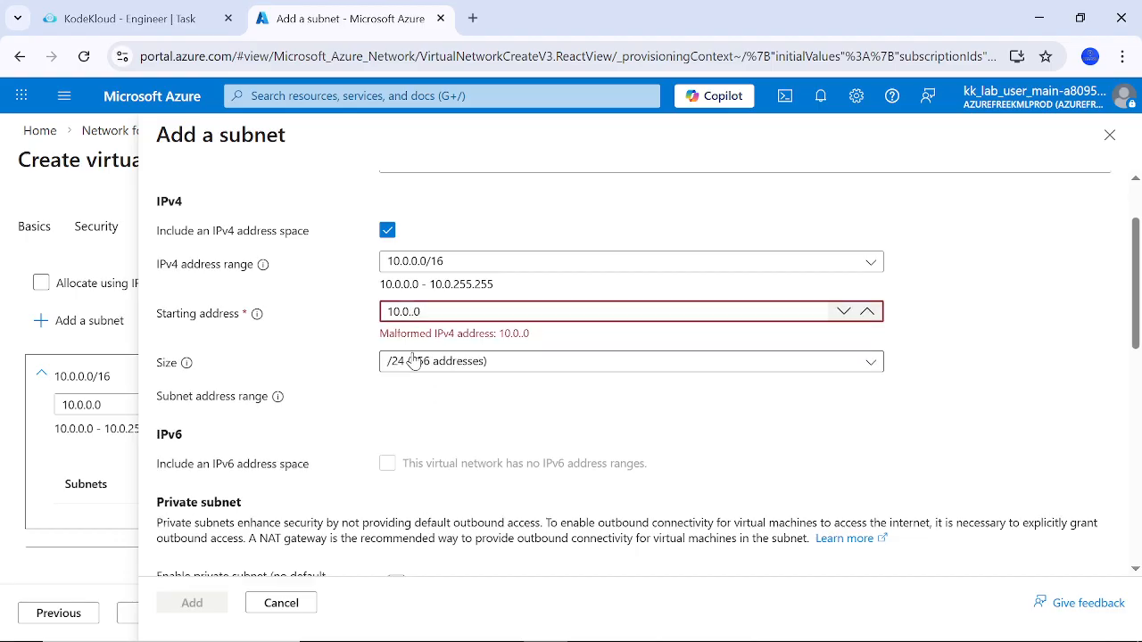
pyautogui.write('1')
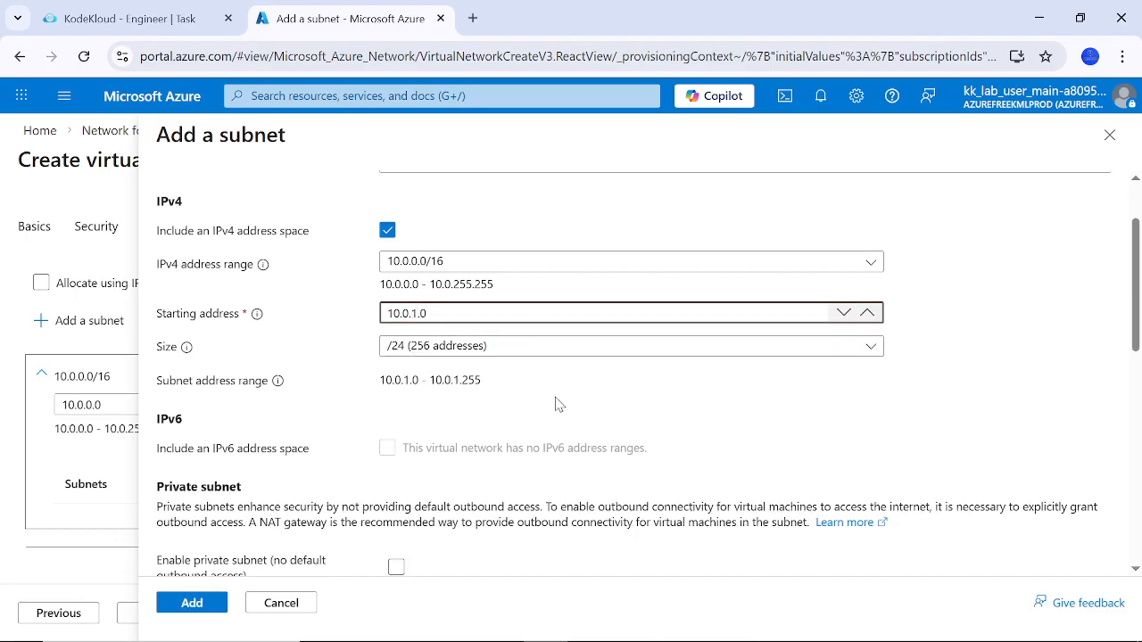
pyautogui.click(611, 403)
# Review the subnet's IPv4 settings and check them against the address range required in the KodeKloud task instructions
pyautogui.scroll(1, 545, 334)
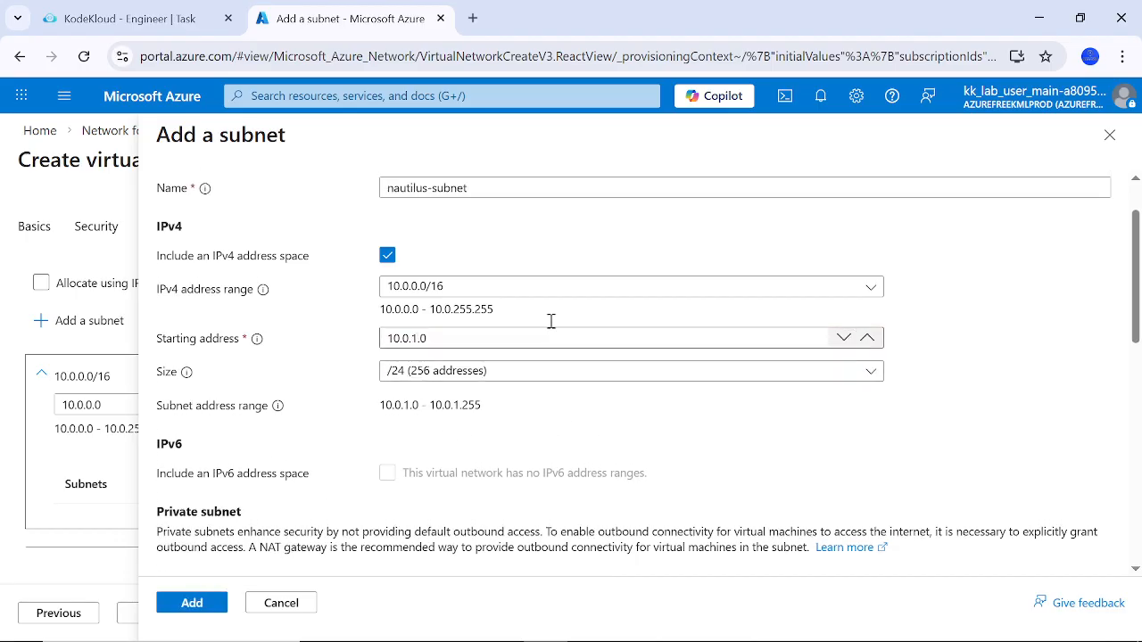
pyautogui.scroll(-1, 550, 321)
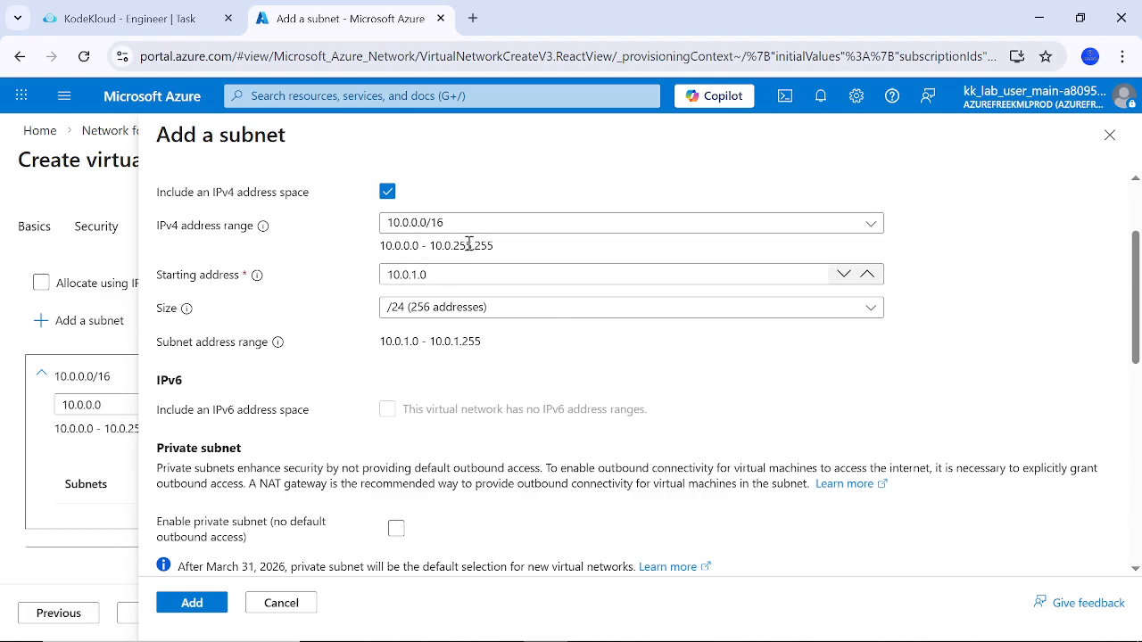
pyautogui.scroll(1, 455, 237)
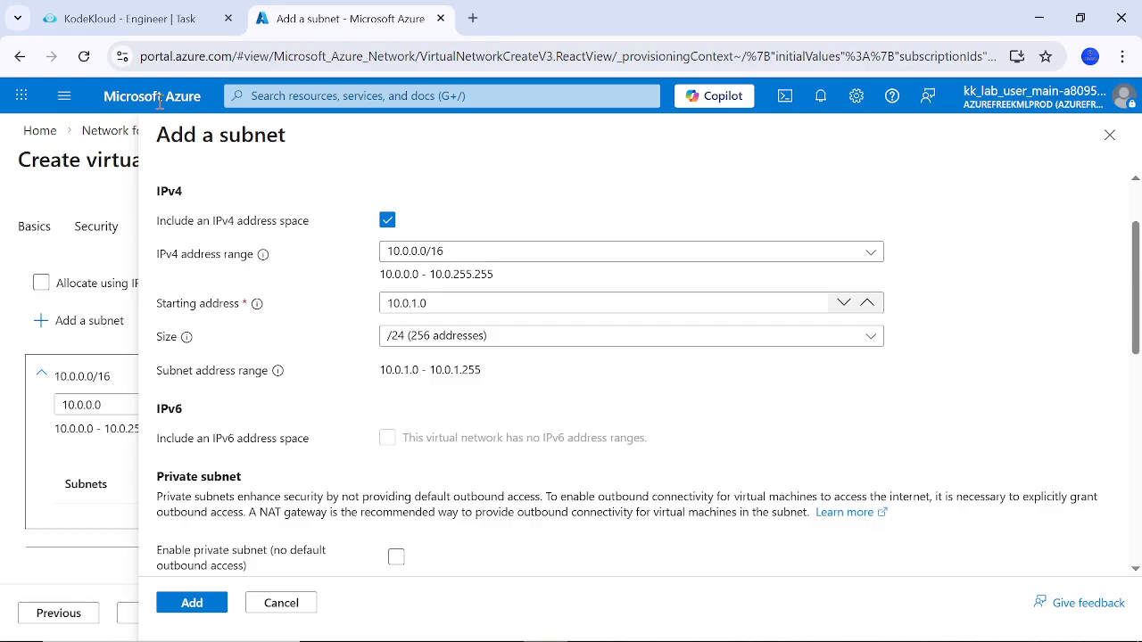
pyautogui.click(147, 20)
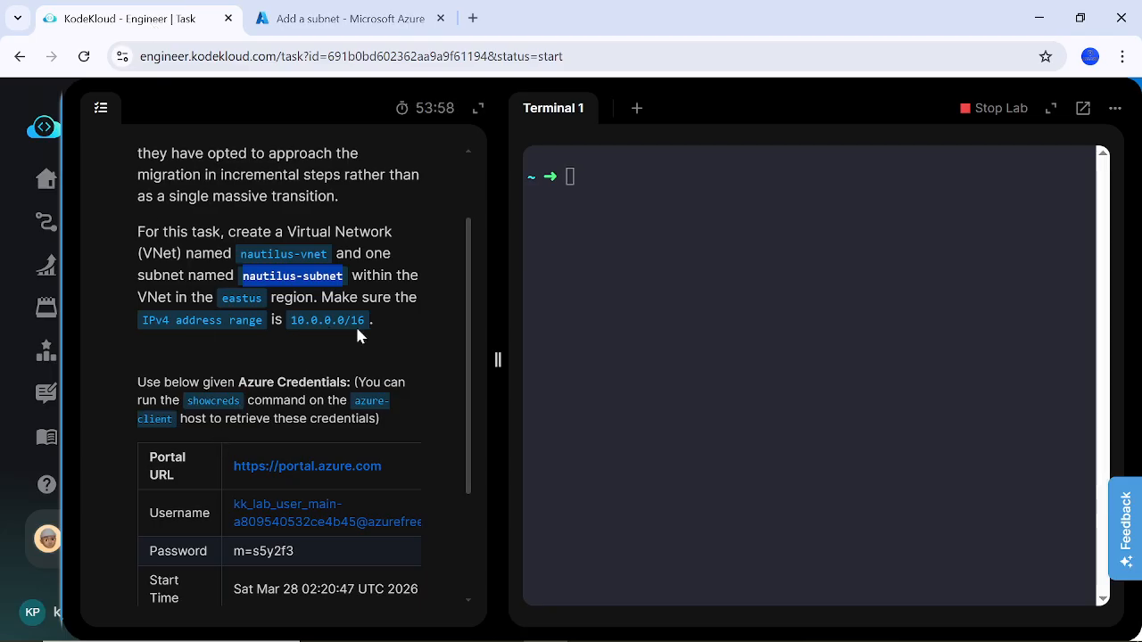
pyautogui.click(332, 27)
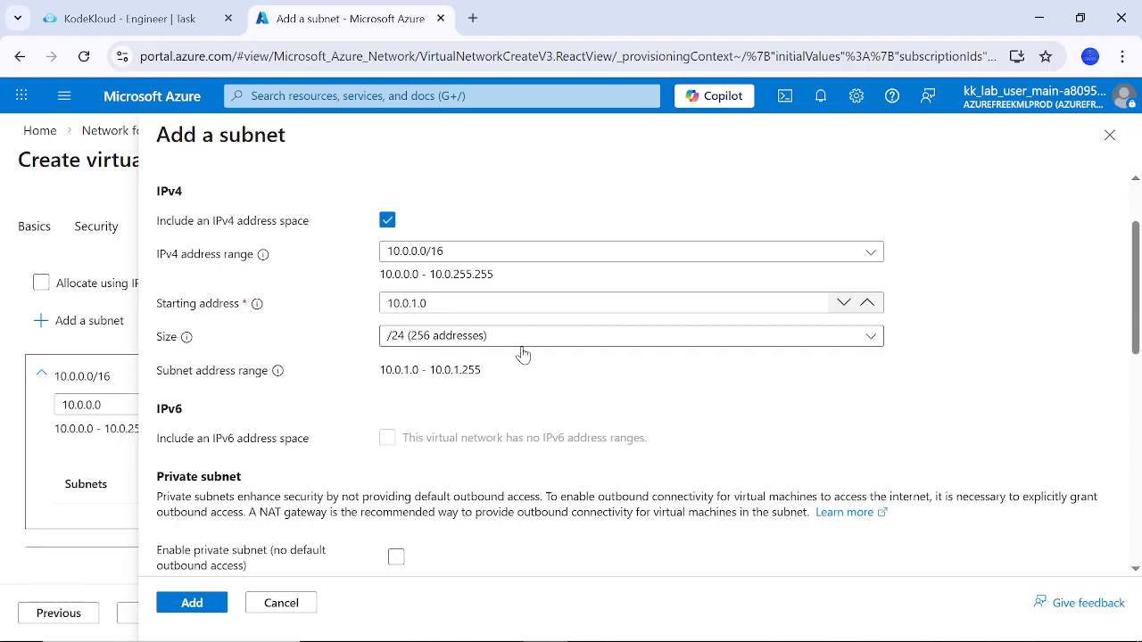
# Examine the subnet's private subnet, NAT gateway, network security group, route table, service endpoint, delegation and private endpoint policy options
pyautogui.scroll(-2, 526, 362)
pyautogui.scroll(-2, 528, 366)
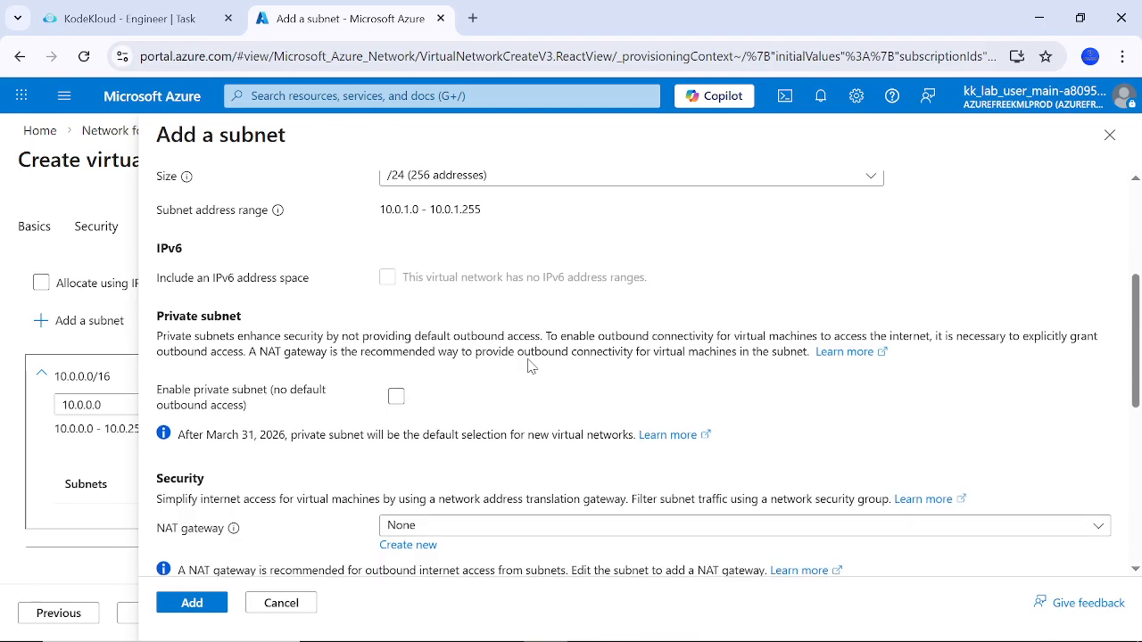
pyautogui.scroll(-3, 528, 365)
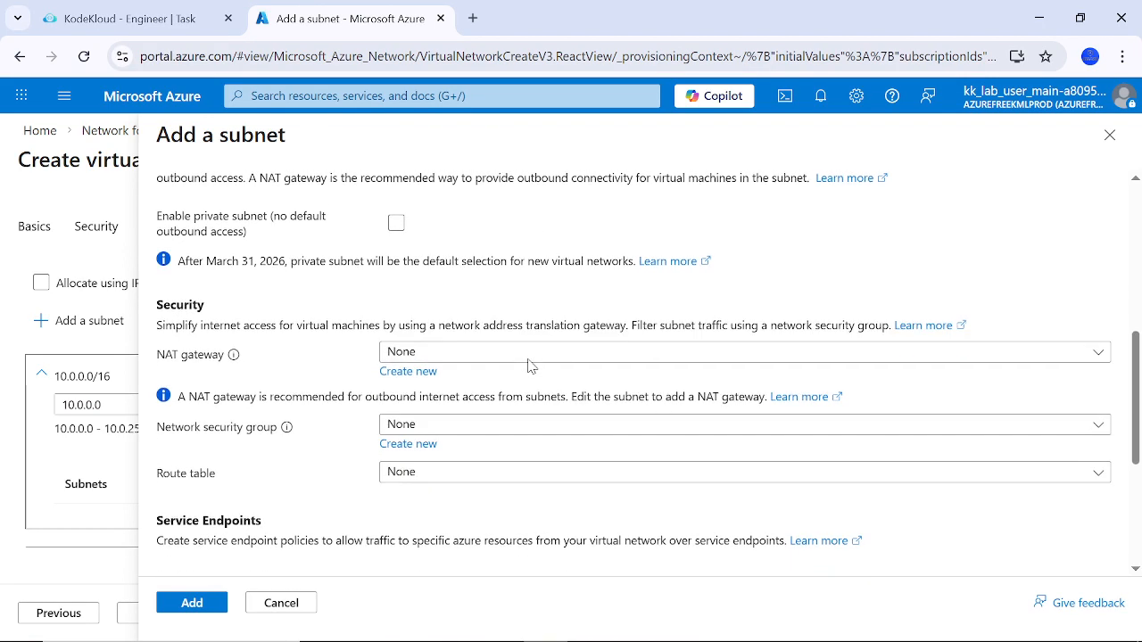
pyautogui.scroll(3, 528, 366)
pyautogui.scroll(1, 528, 366)
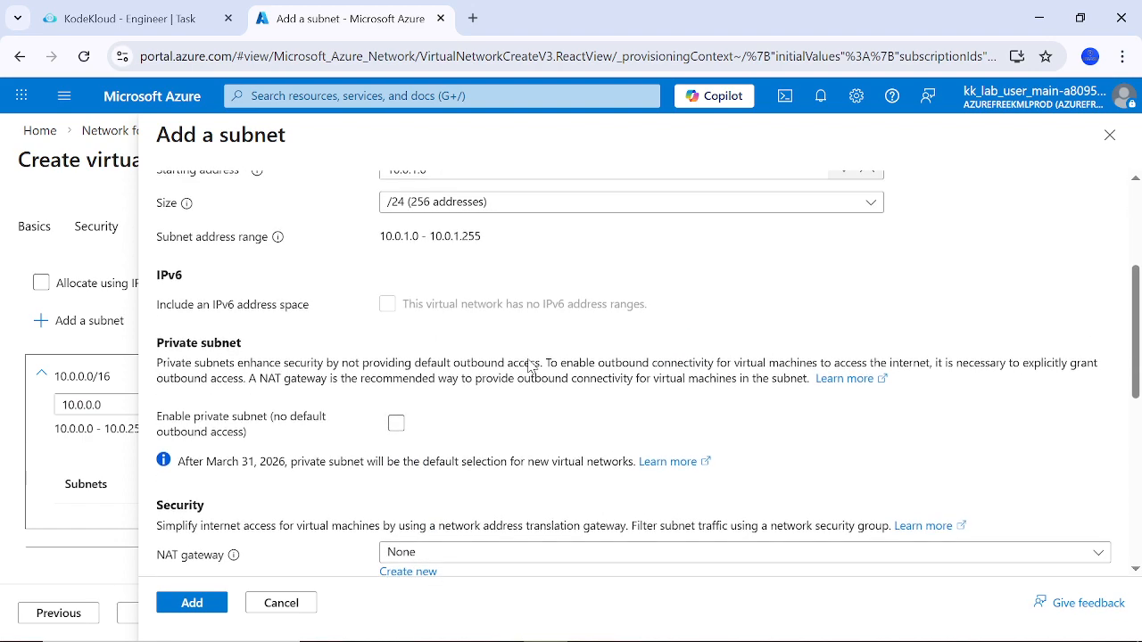
pyautogui.scroll(-2, 528, 366)
pyautogui.scroll(-3, 528, 366)
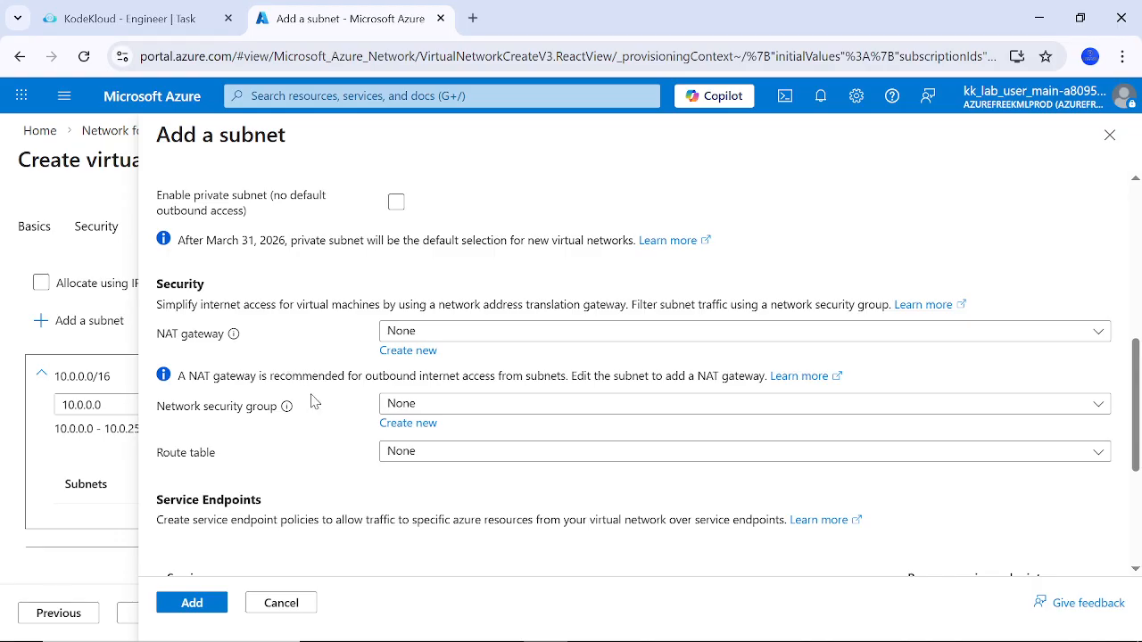
pyautogui.scroll(-1, 313, 400)
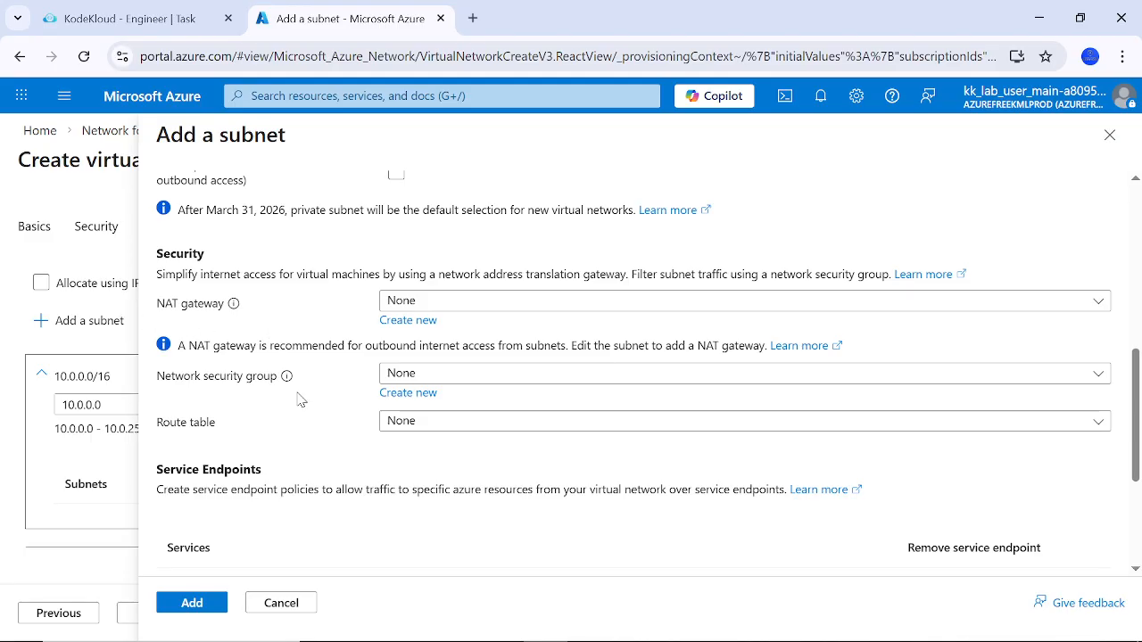
pyautogui.scroll(-4, 299, 399)
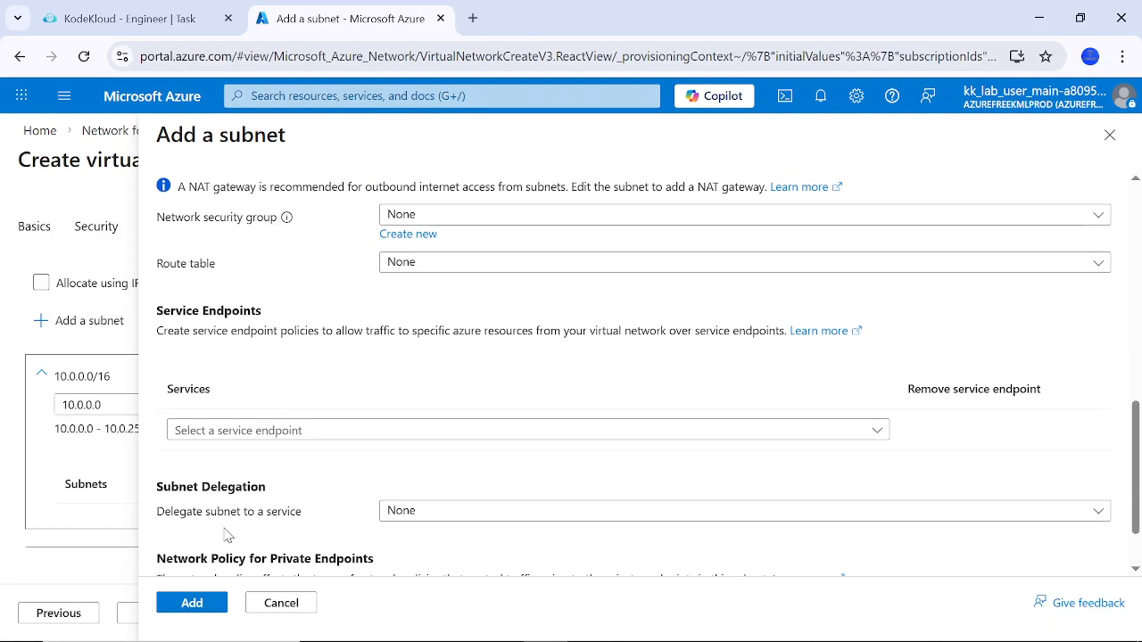
pyautogui.scroll(2, 225, 533)
pyautogui.scroll(1, 384, 397)
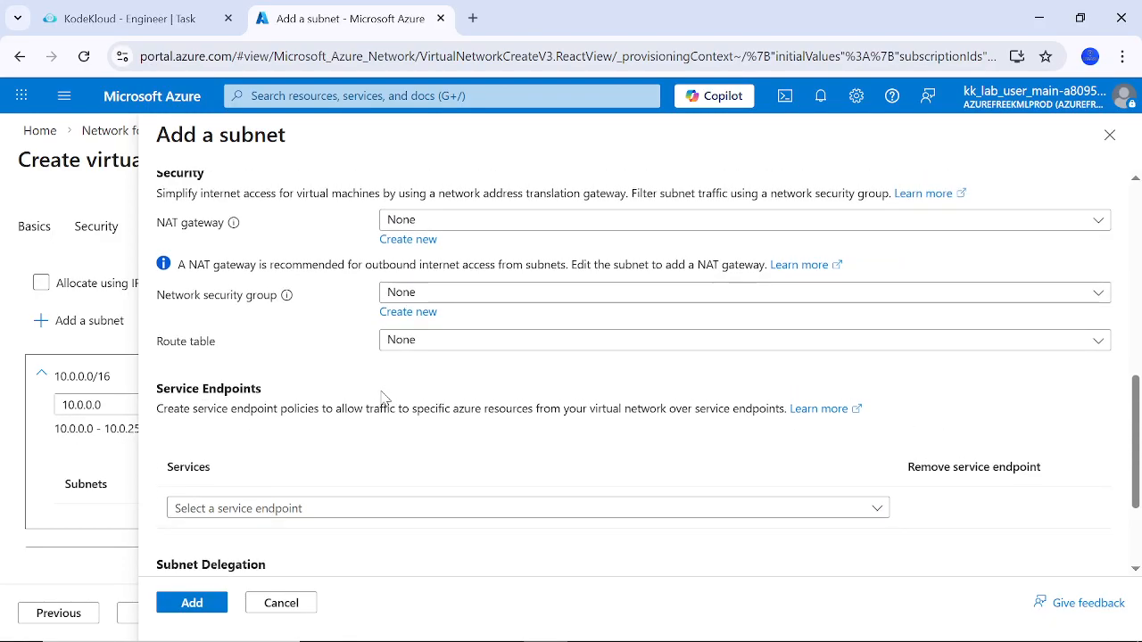
pyautogui.scroll(-4, 422, 343)
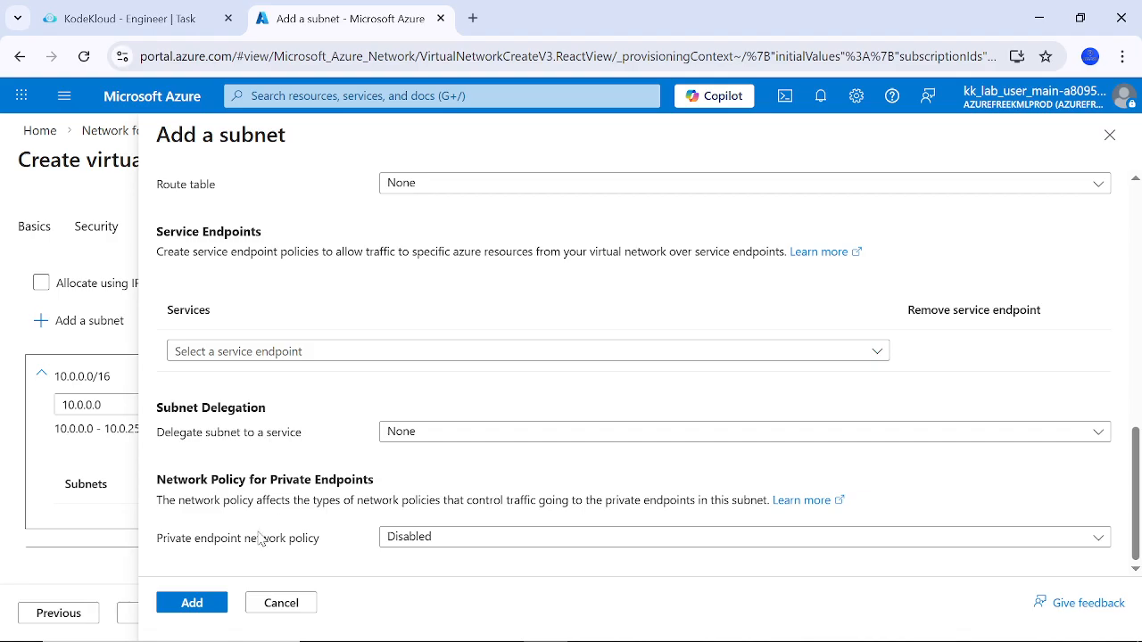
# Add the configured subnet to the virtual network's address space and continue to the tag settings
pyautogui.click(192, 603)
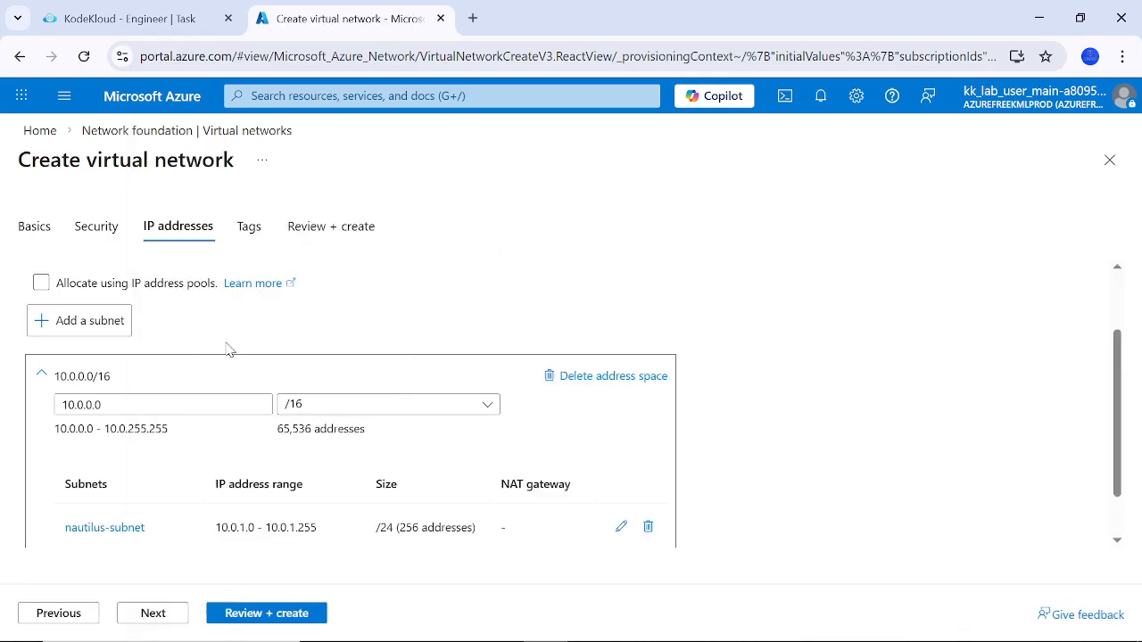
pyautogui.scroll(-1, 276, 327)
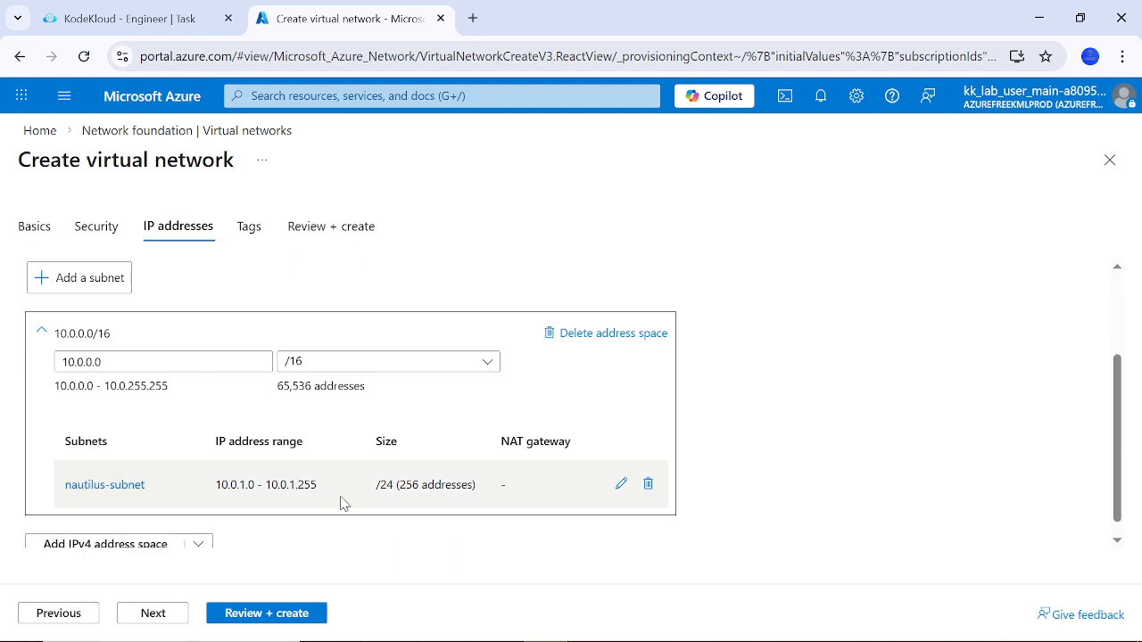
pyautogui.scroll(-1, 419, 519)
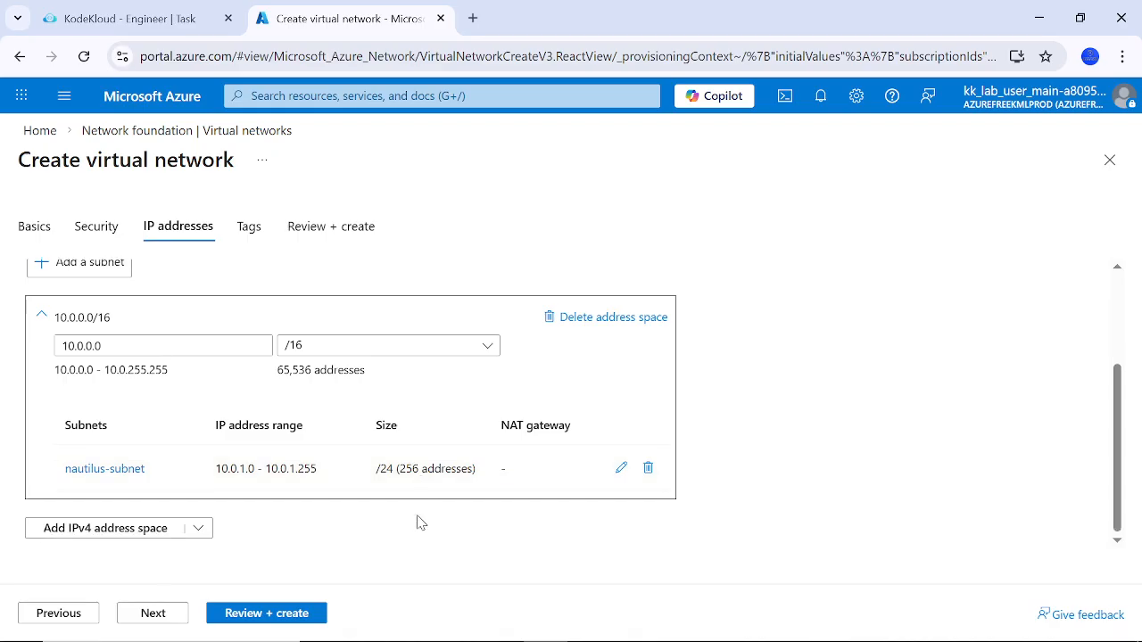
pyautogui.click(153, 614)
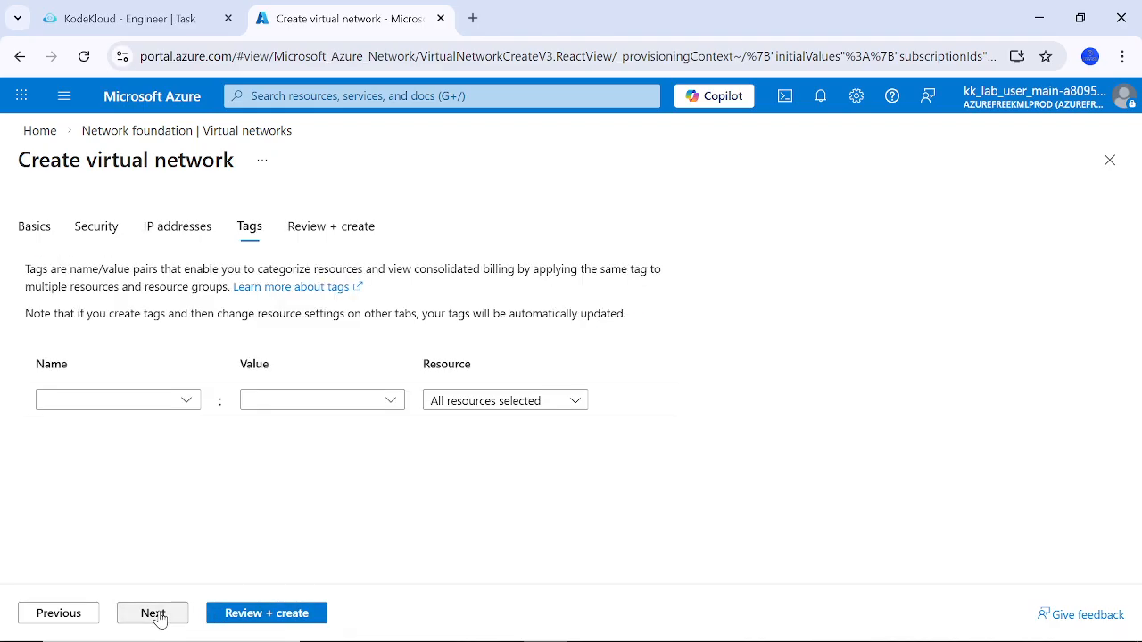
# Add a tag named purpose with the value free for all resources, and continue to the final review
pyautogui.click(189, 410)
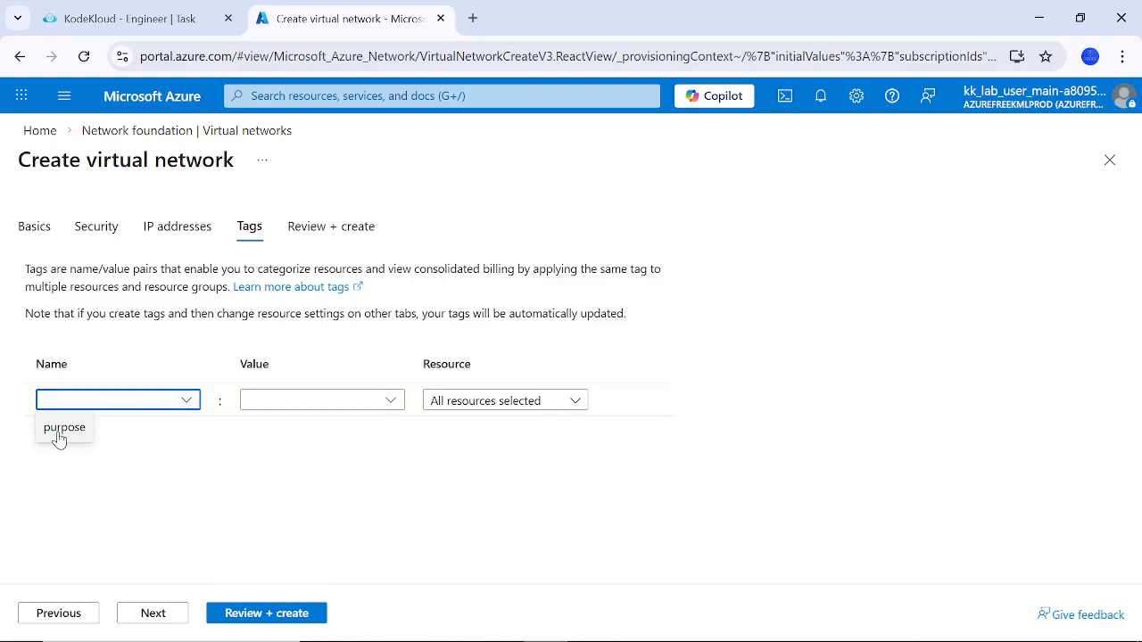
pyautogui.click(59, 430)
pyautogui.click(326, 399)
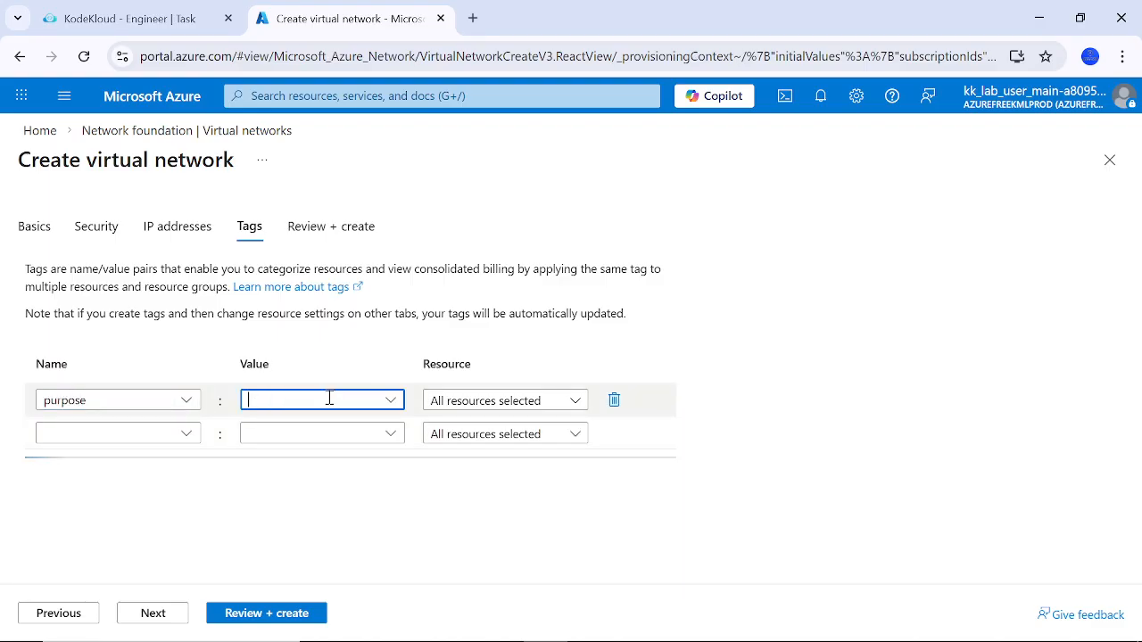
pyautogui.click(391, 401)
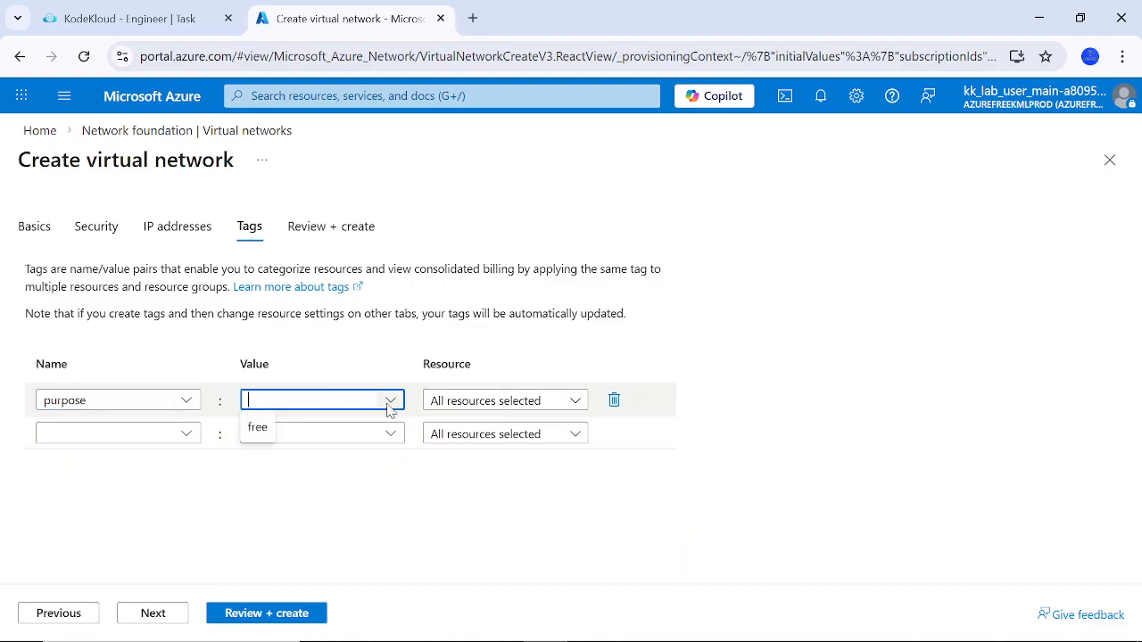
pyautogui.click(261, 431)
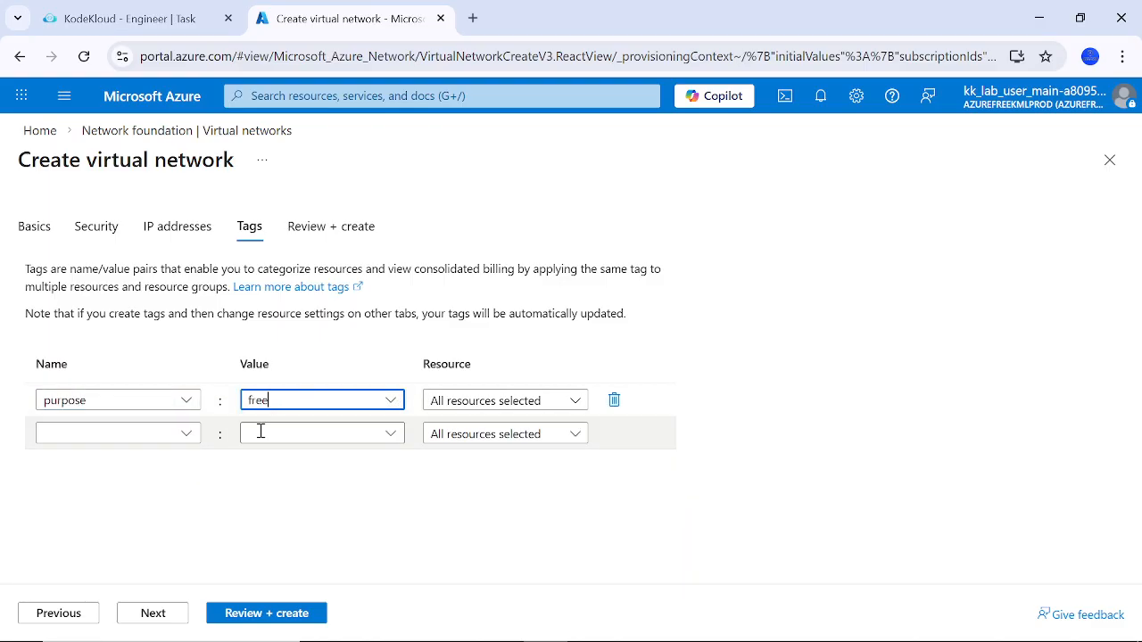
pyautogui.click(470, 525)
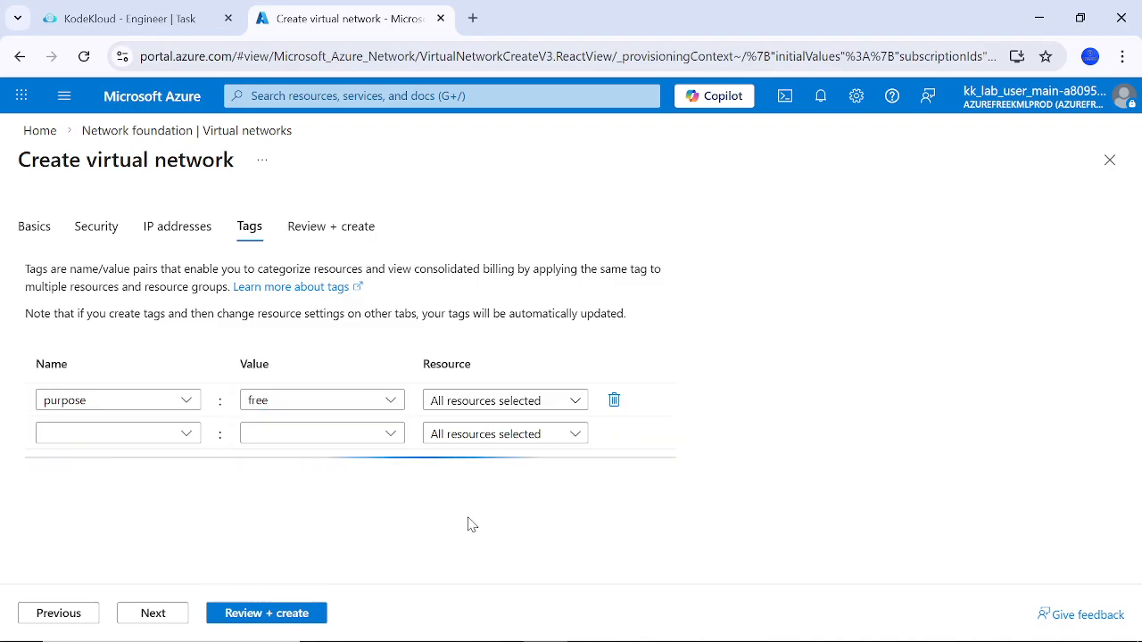
pyautogui.click(154, 614)
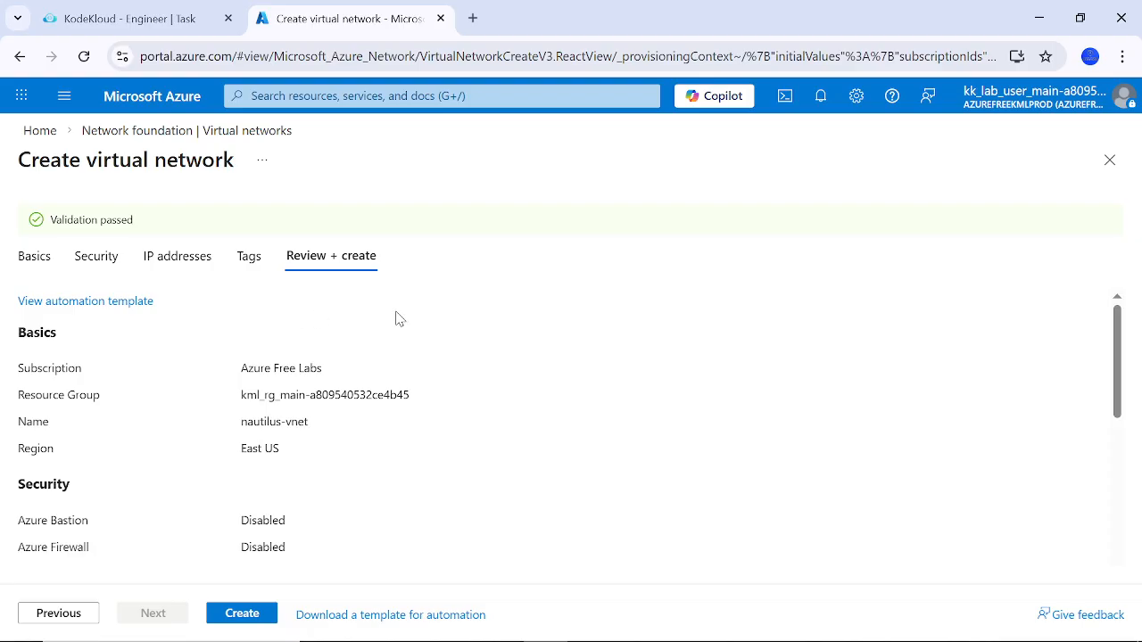
# Review the virtual network's basics, security, IP address and tag summary against the requirements in the KodeKloud task instructions
pyautogui.scroll(-2, 395, 319)
pyautogui.scroll(1, 397, 318)
pyautogui.scroll(1, 399, 319)
pyautogui.scroll(-1, 399, 318)
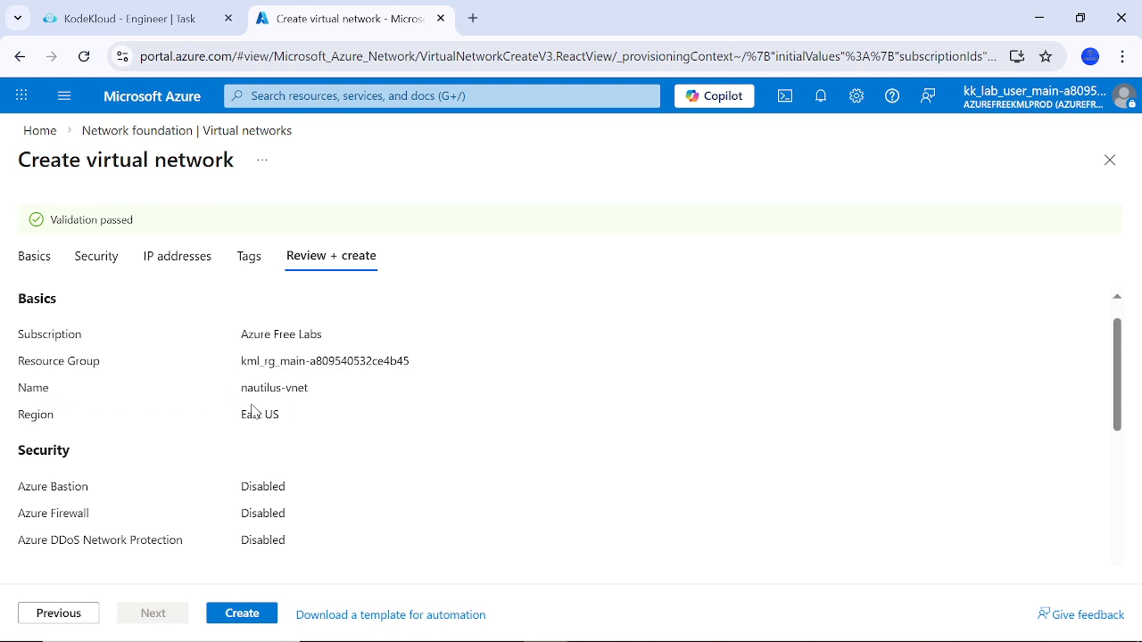
pyautogui.scroll(-2, 341, 410)
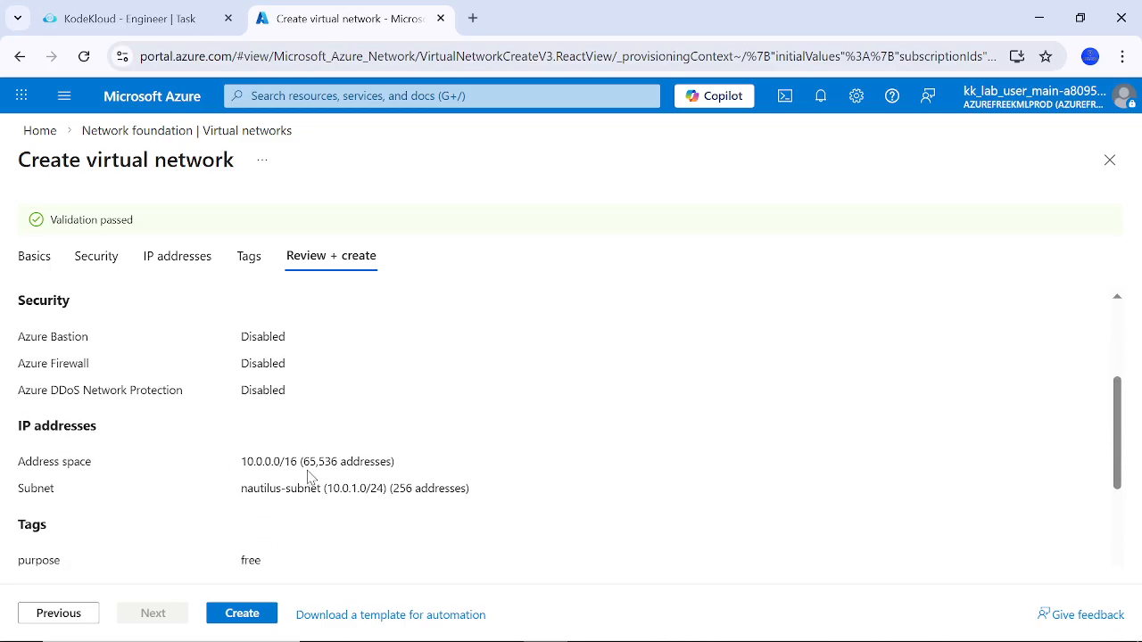
pyautogui.click(143, 20)
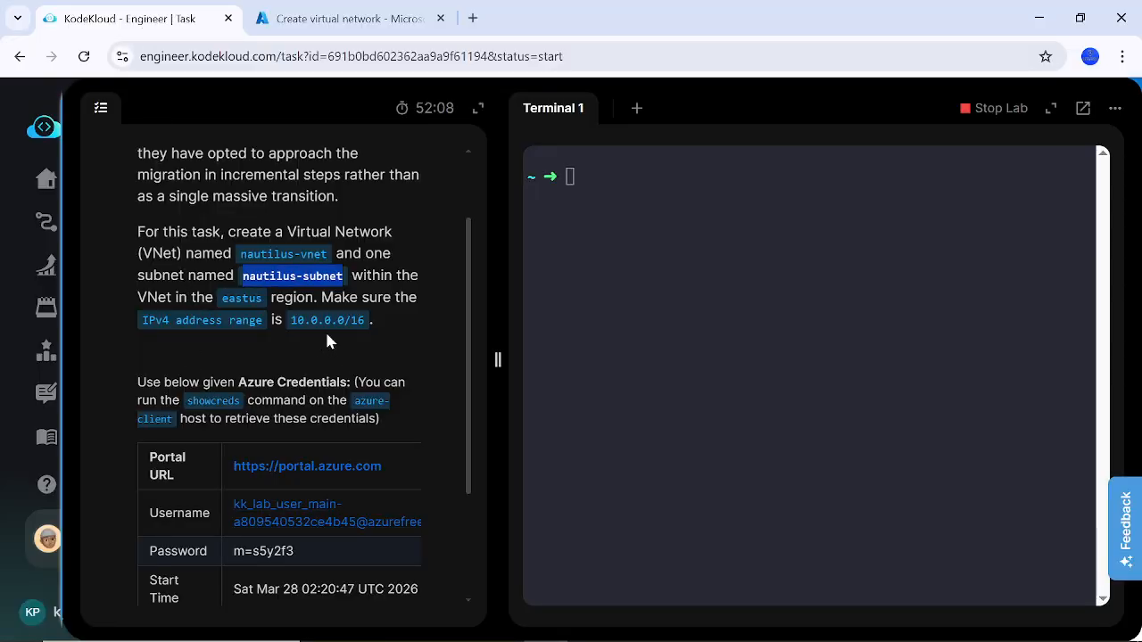
pyautogui.click(349, 19)
pyautogui.scroll(-3, 340, 461)
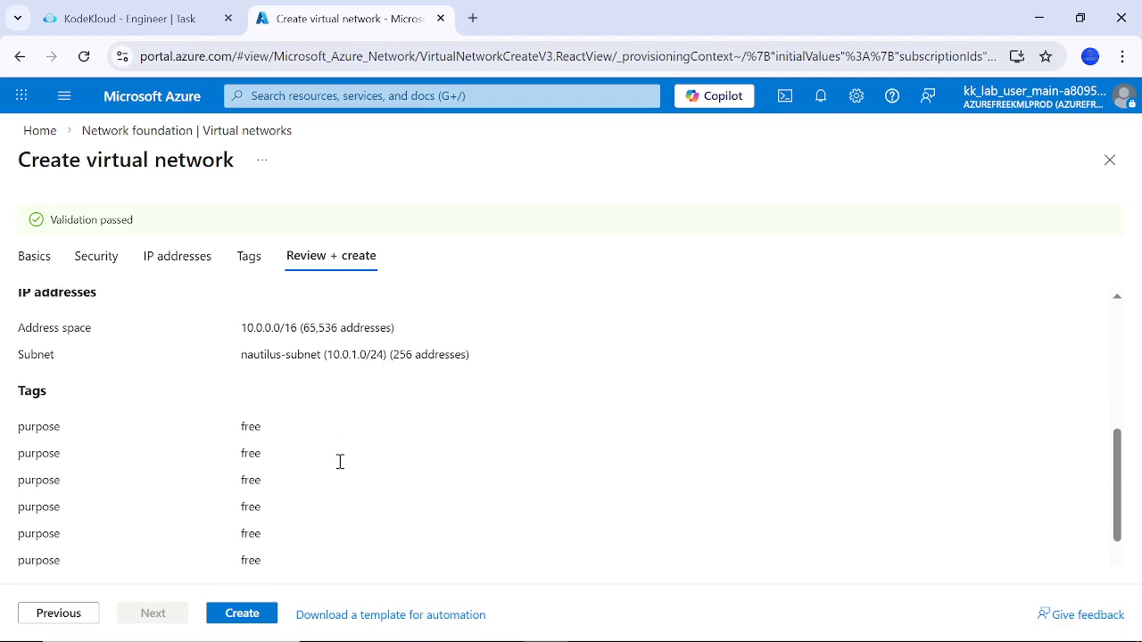
pyautogui.scroll(-2, 340, 462)
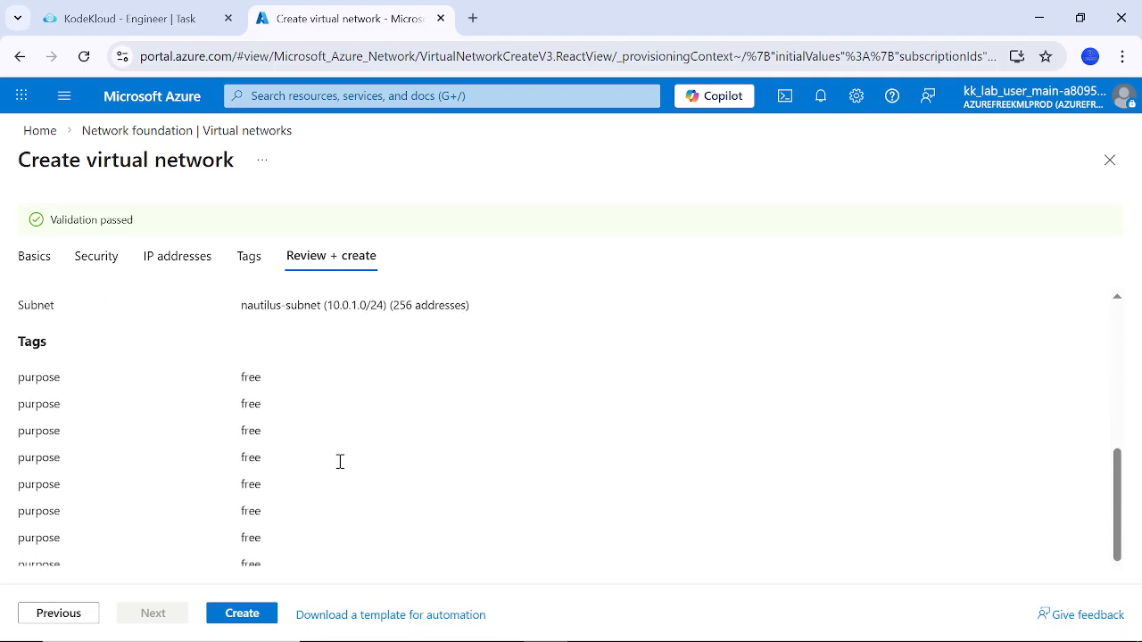
pyautogui.scroll(1, 340, 461)
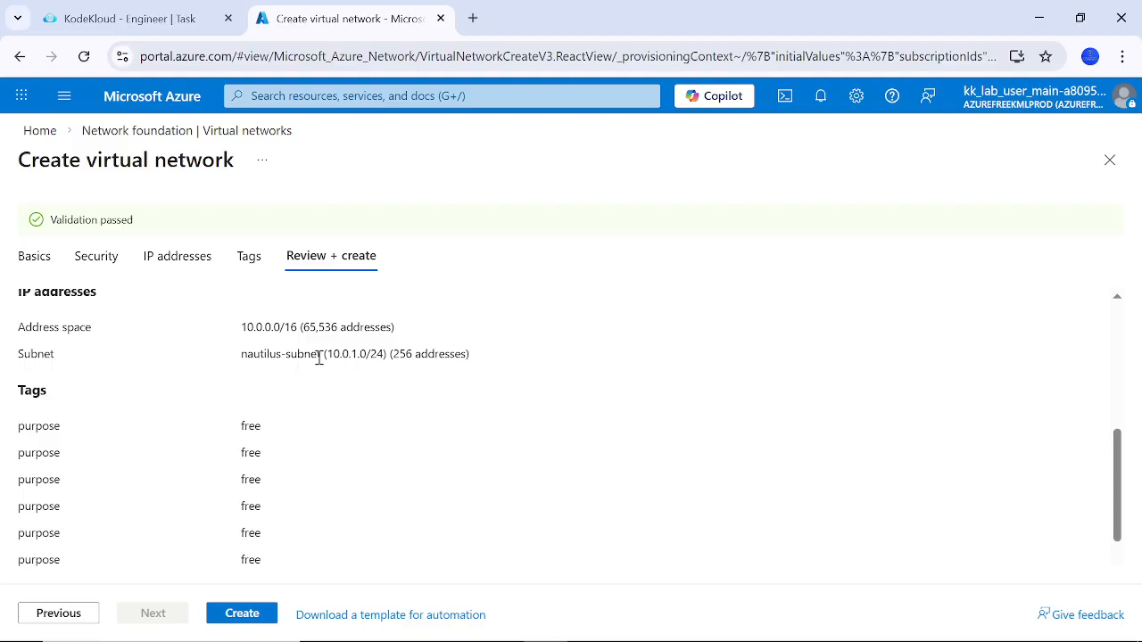
pyautogui.click(174, 22)
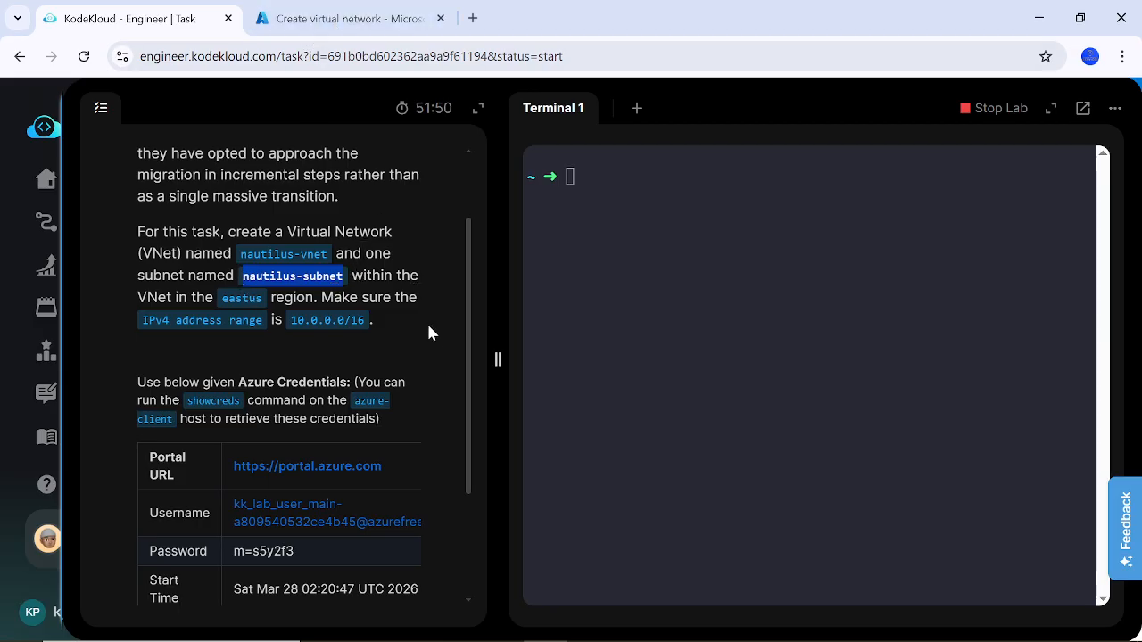
# Back in the Azure portal, create the reviewed virtual network and dismiss the deployment notifications
pyautogui.click(344, 20)
pyautogui.scroll(-1, 381, 437)
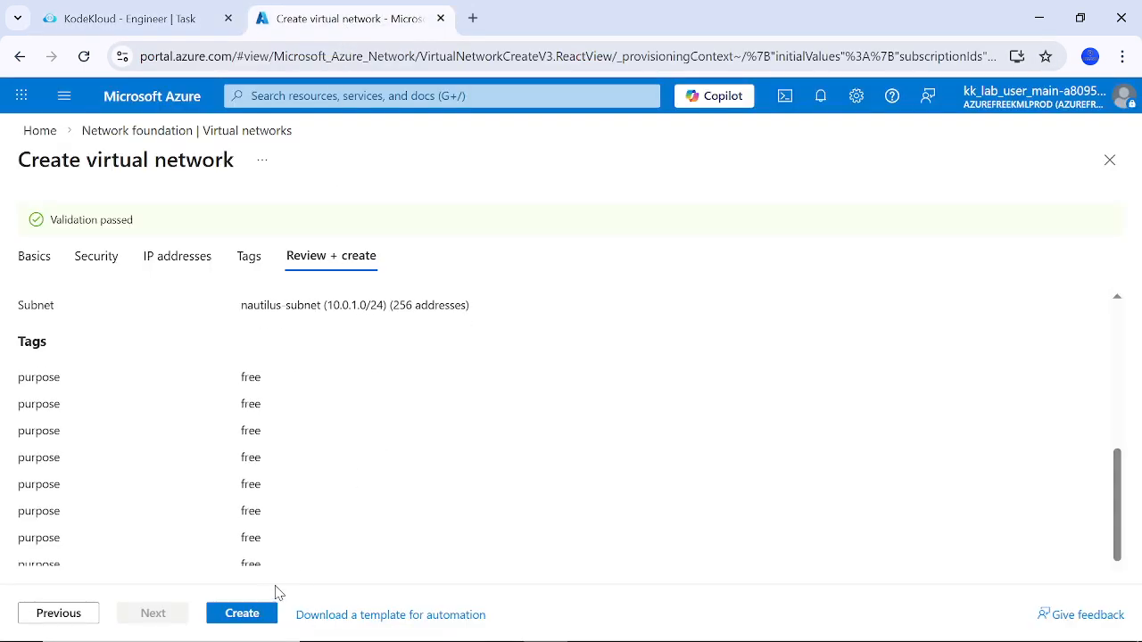
pyautogui.click(241, 614)
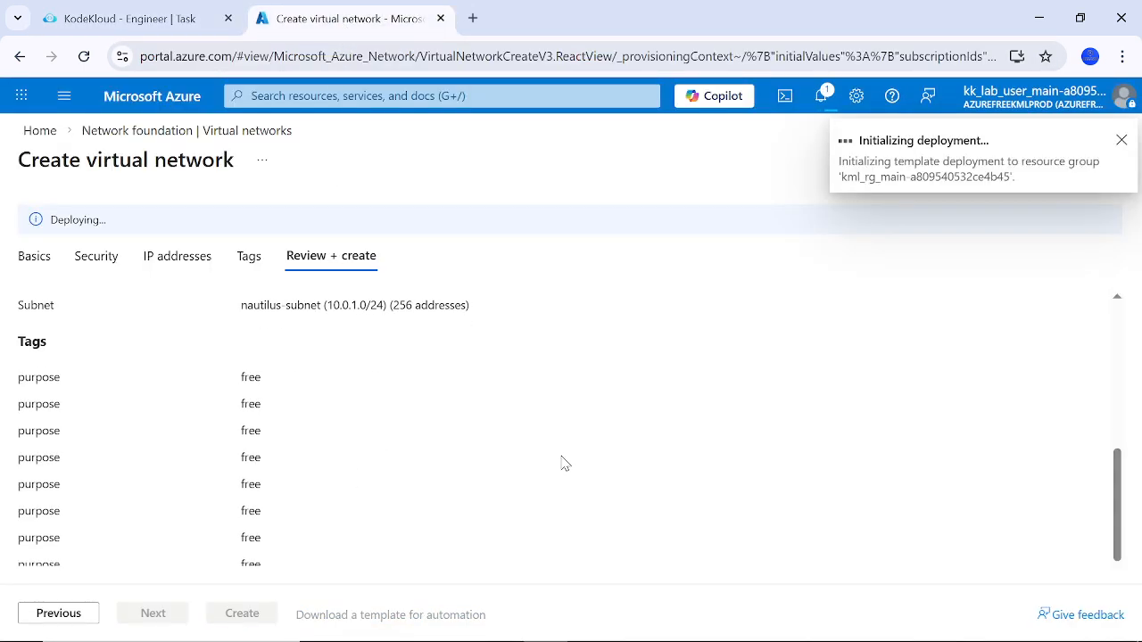
pyautogui.click(1124, 140)
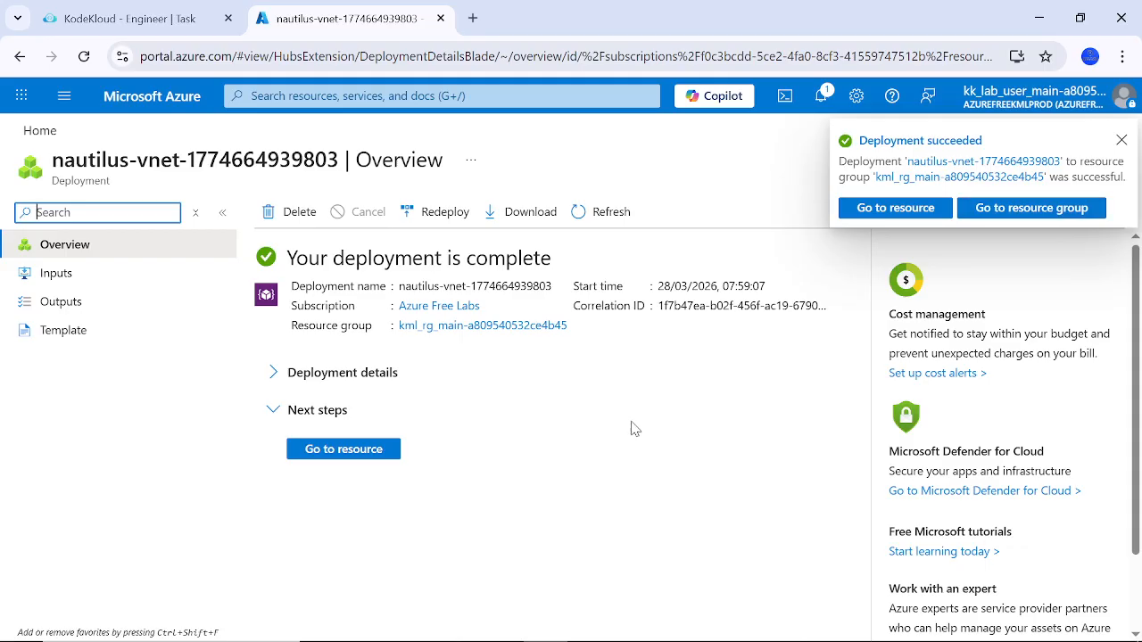
pyautogui.click(1122, 140)
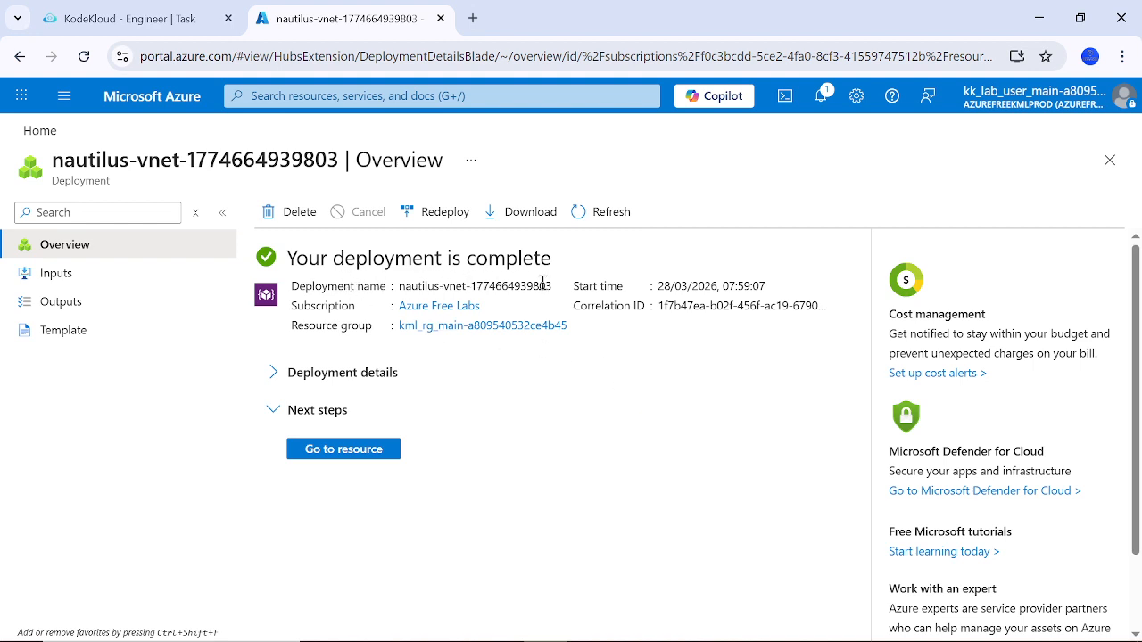
# Refresh the deployment overview and inspect the deployed nautilus-vnet resource and the list of virtual networks
pyautogui.click(607, 213)
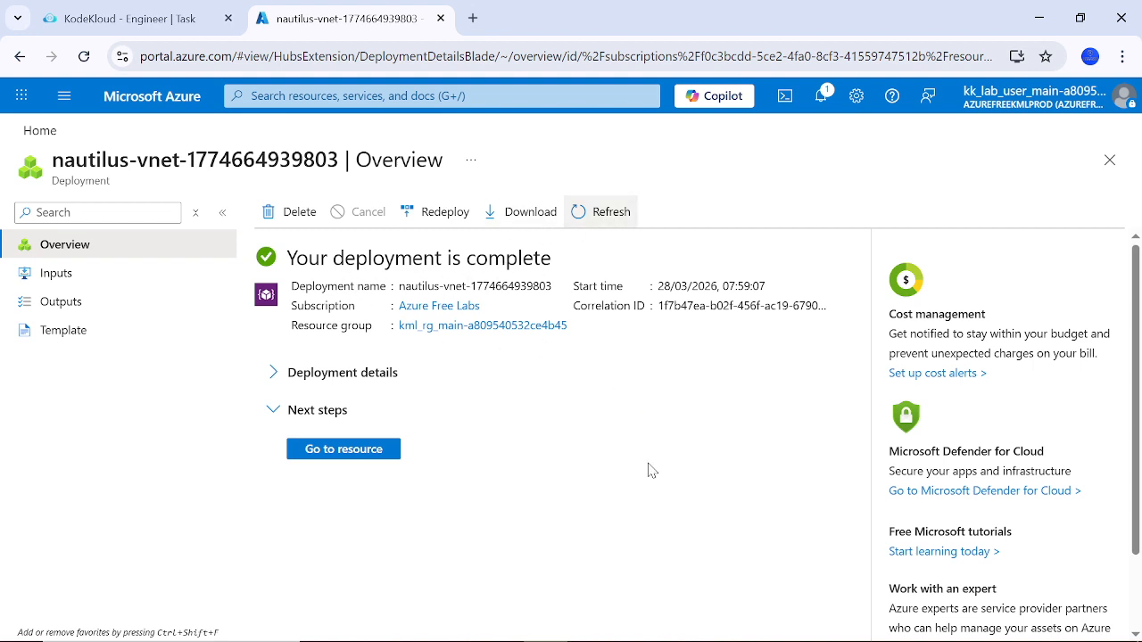
pyautogui.click(360, 455)
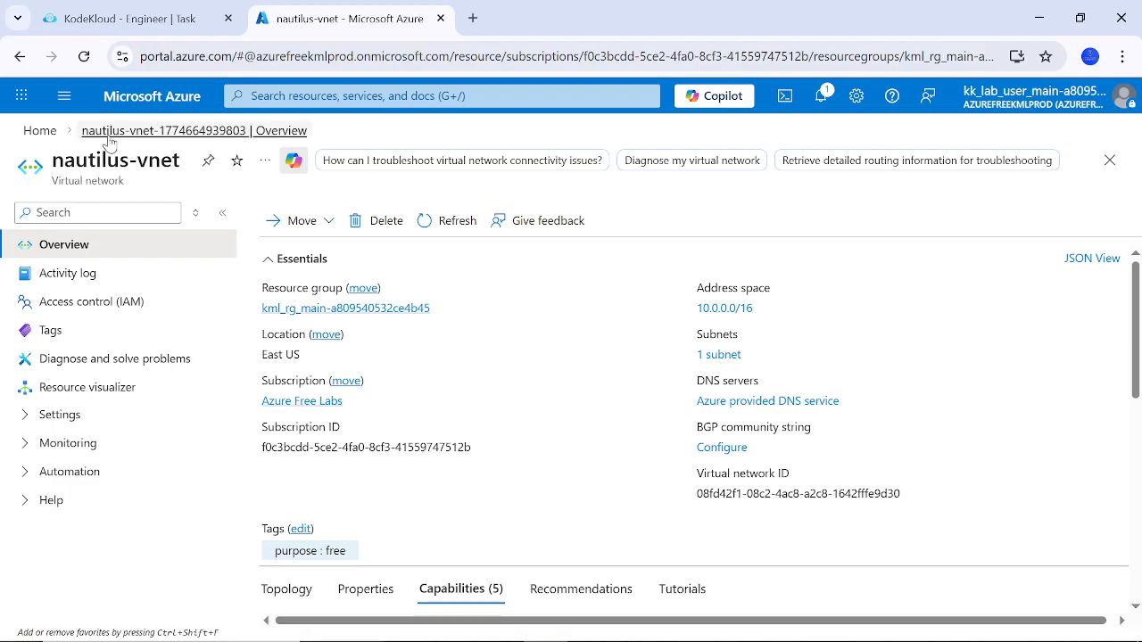
pyautogui.click(302, 94)
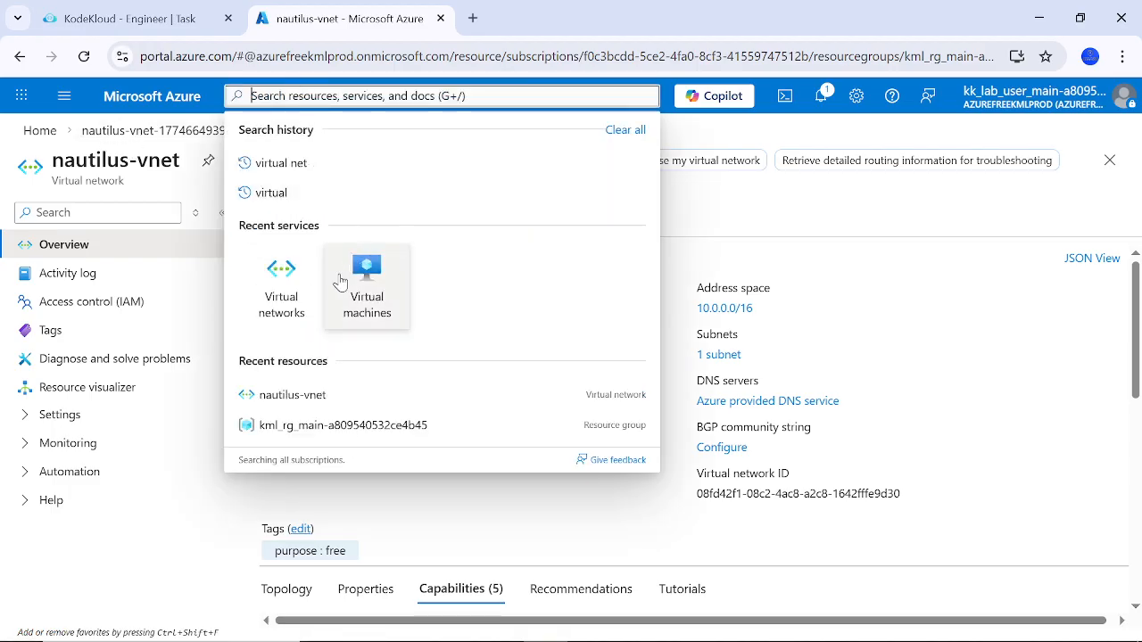
pyautogui.click(300, 306)
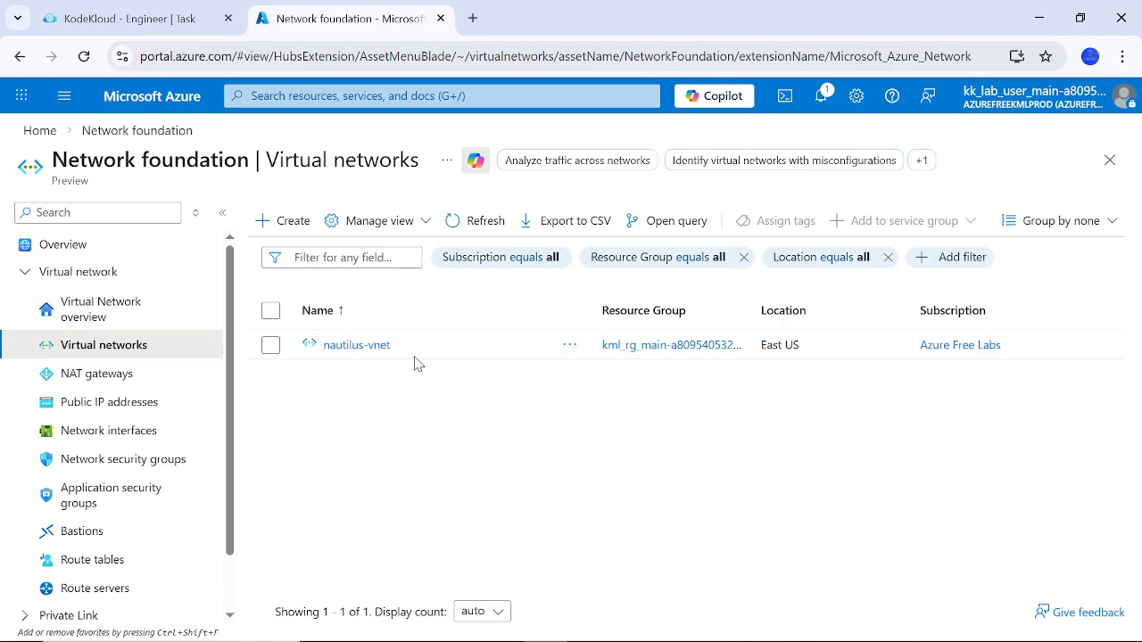
# Switch to the KodeKloud task page, submit the task for checking and confirm marking it as completed
pyautogui.click(151, 18)
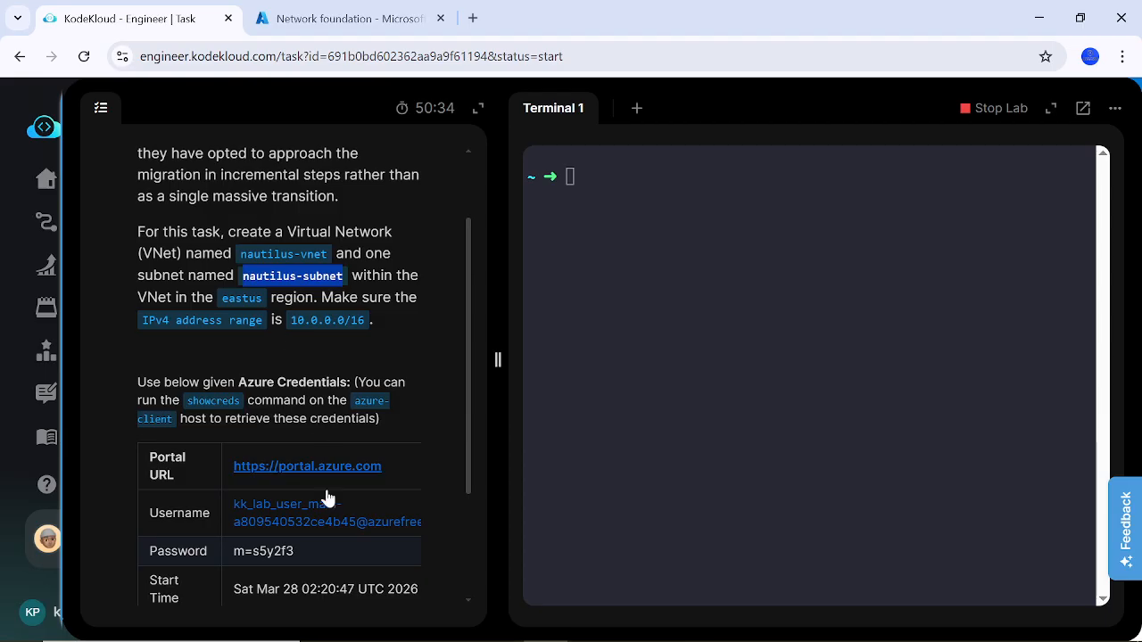
pyautogui.scroll(-1, 326, 500)
pyautogui.scroll(-1, 328, 514)
pyautogui.click(297, 531)
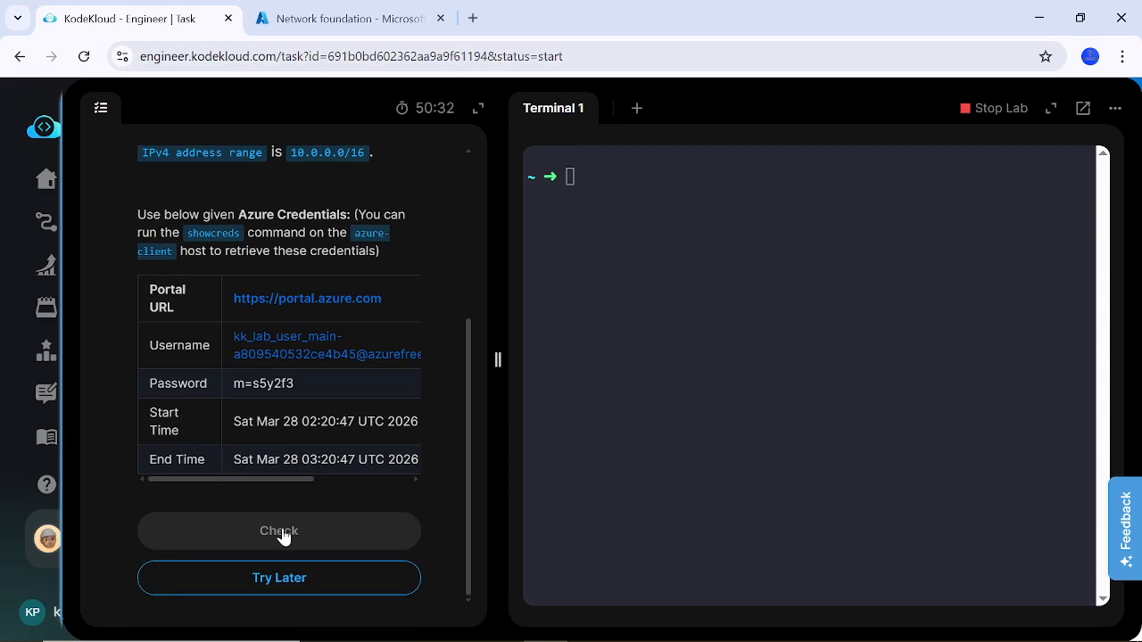
pyautogui.click(642, 515)
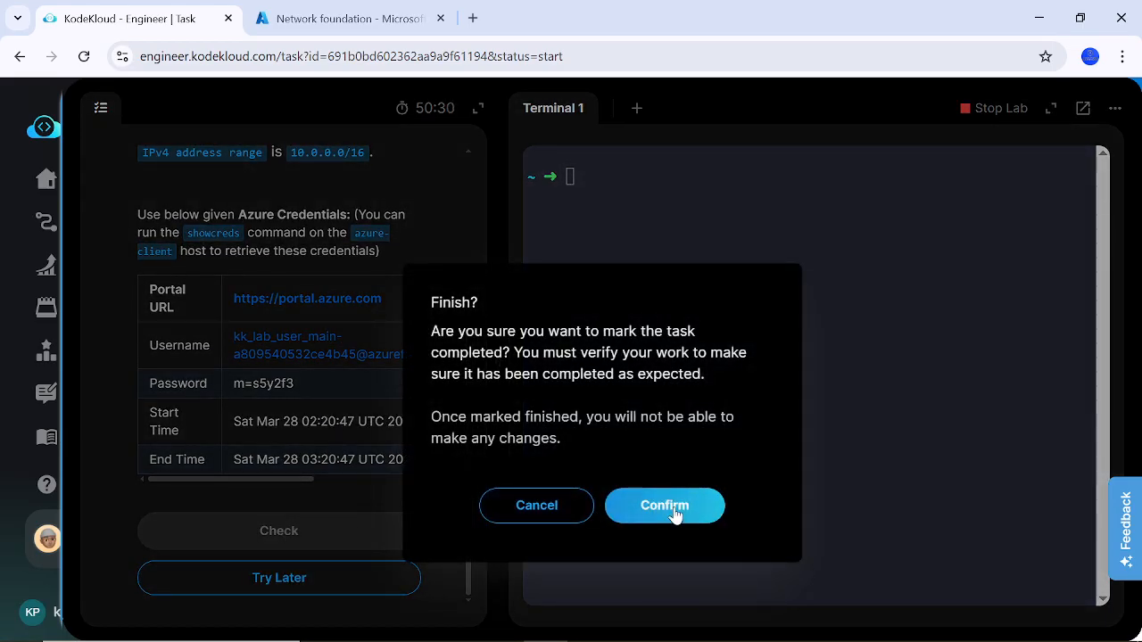